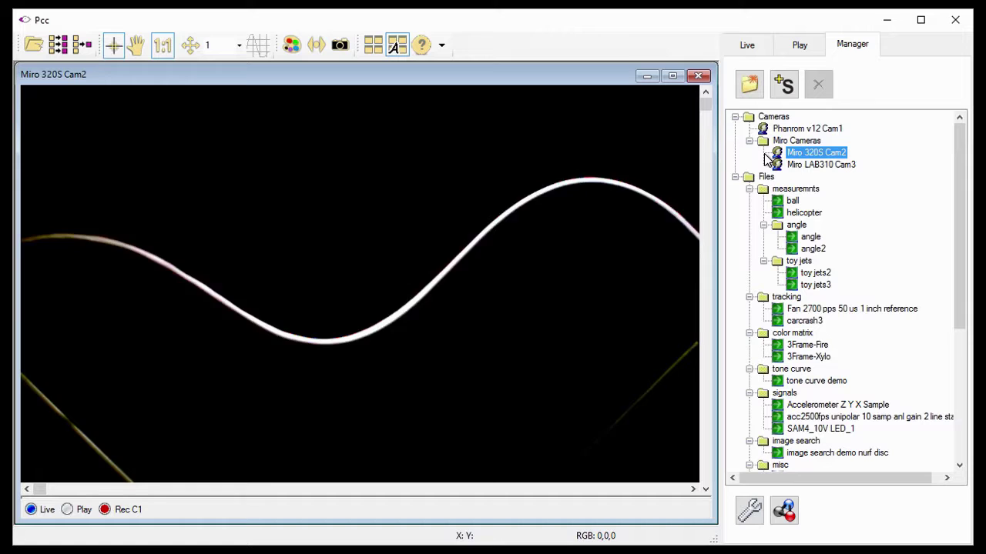
- Set the camera's exposure time to 180 µs in the live settings
click(746, 48)
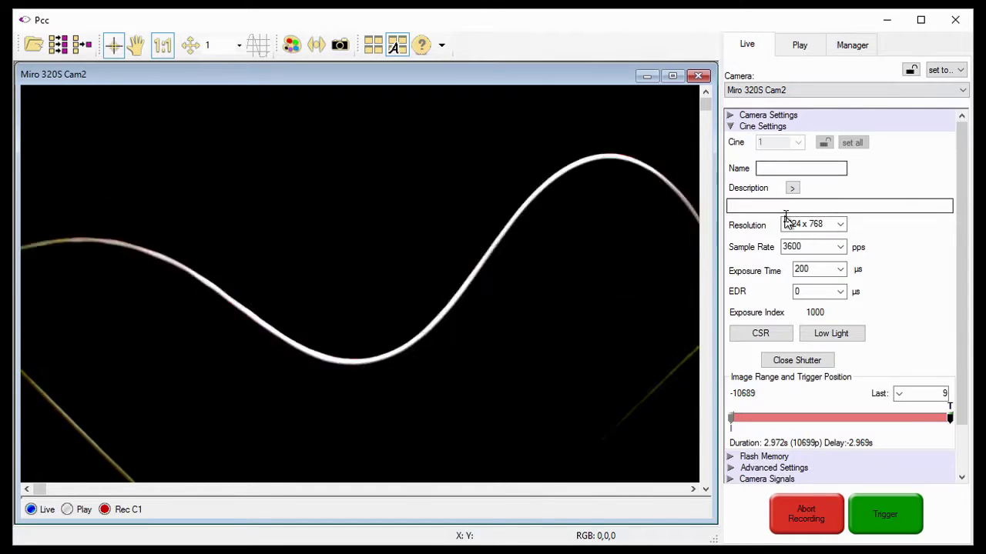
click(775, 225)
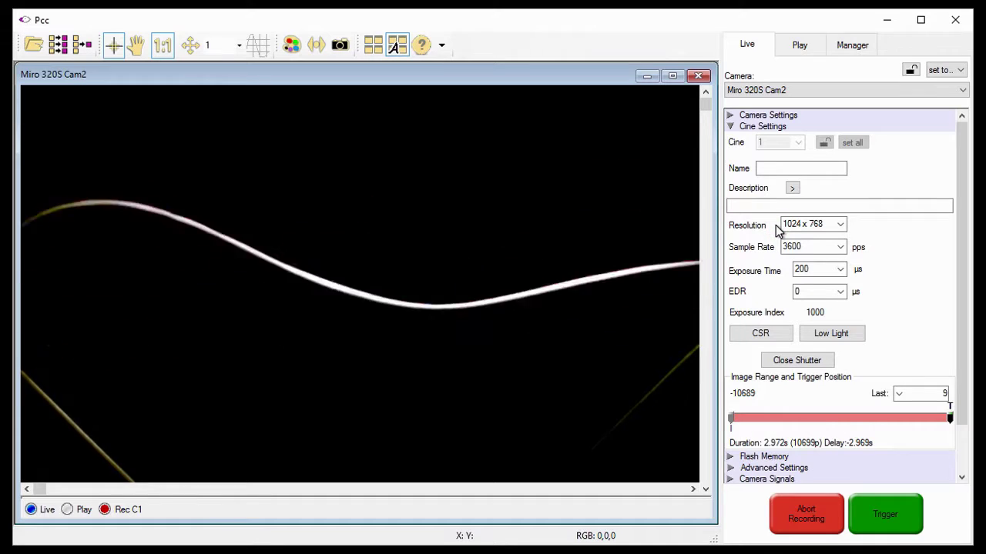
click(776, 249)
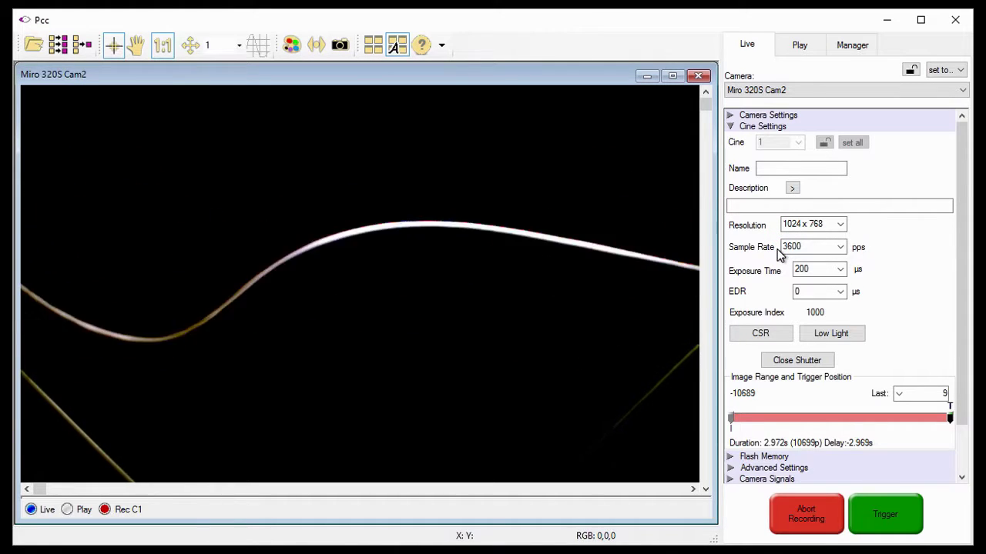
click(799, 269)
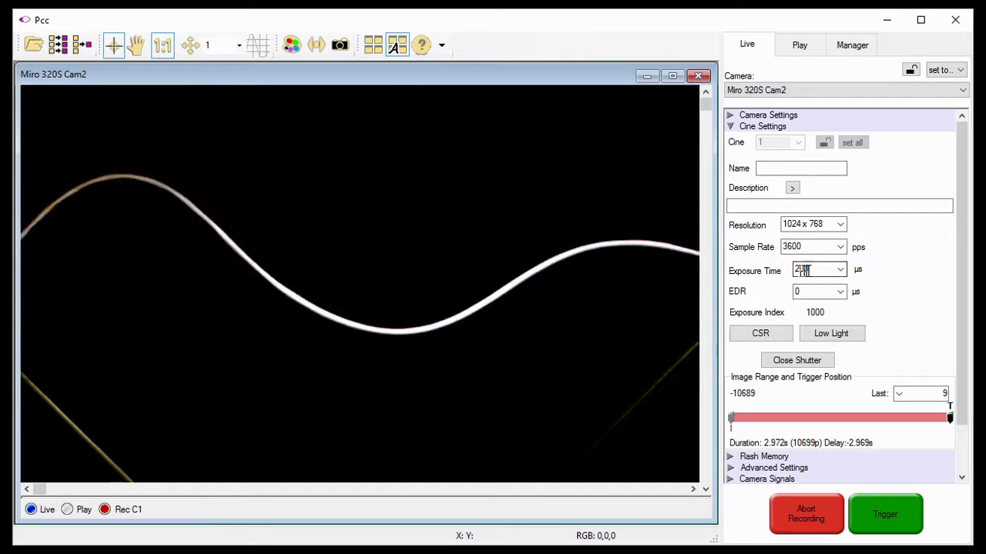
text(180)
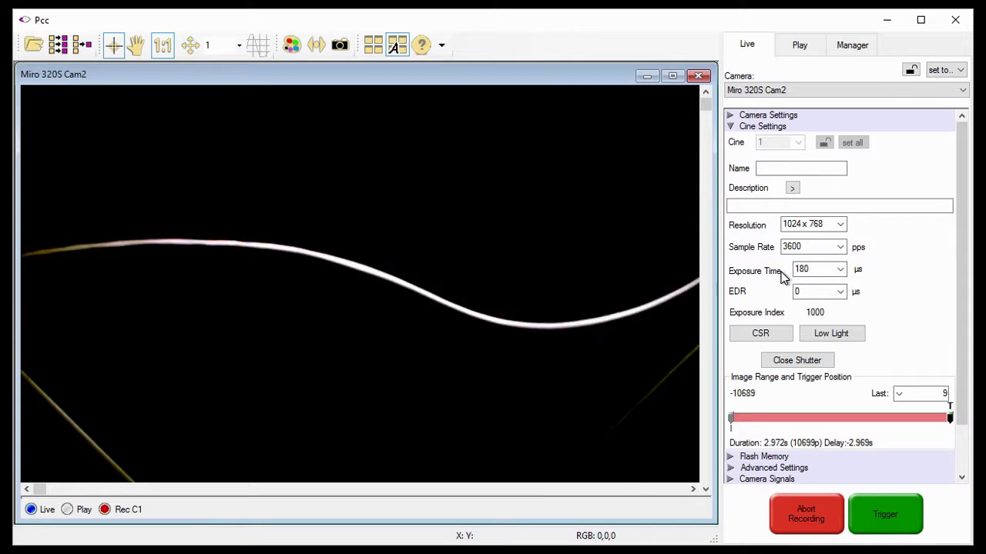
- Place the trigger mid-buffer, keeping 5349 frames after it
click(808, 379)
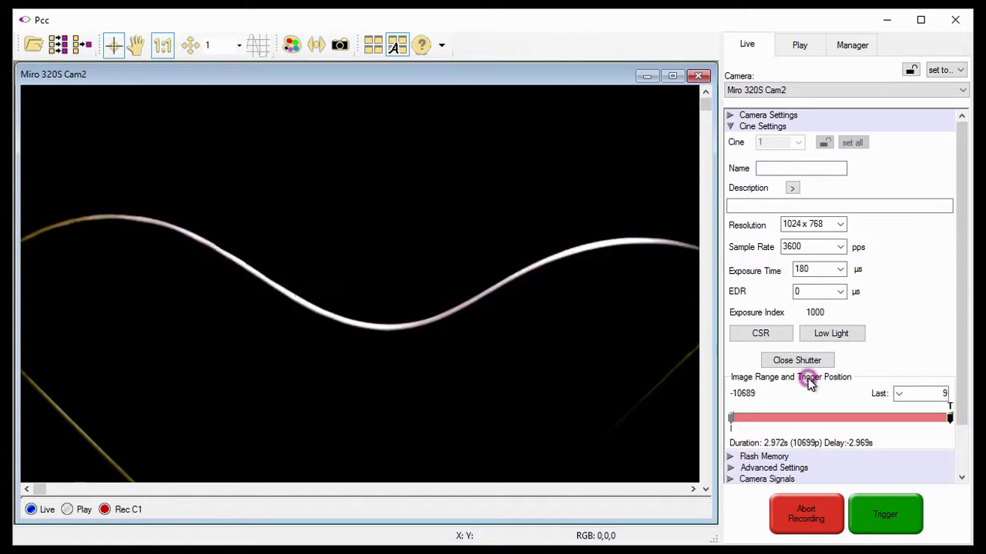
click(898, 394)
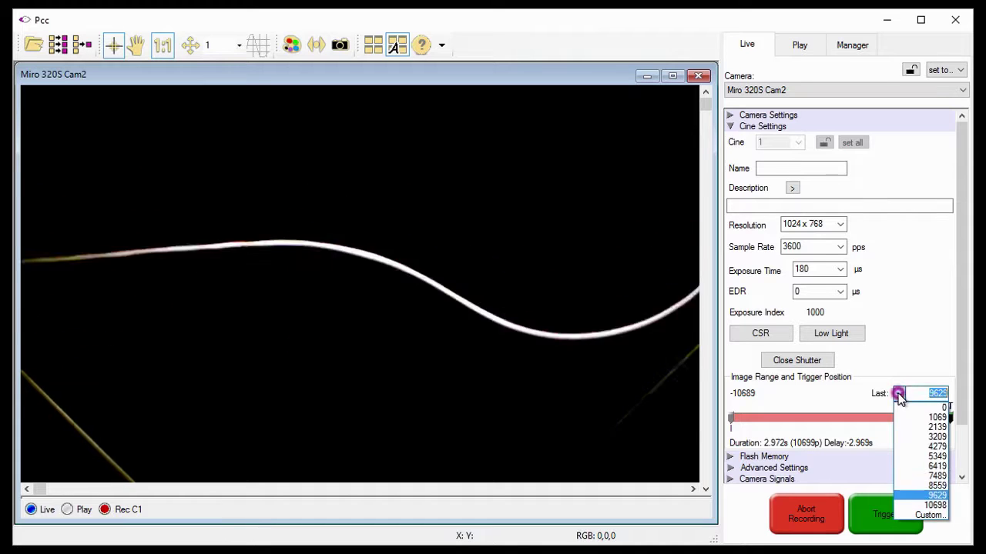
click(920, 456)
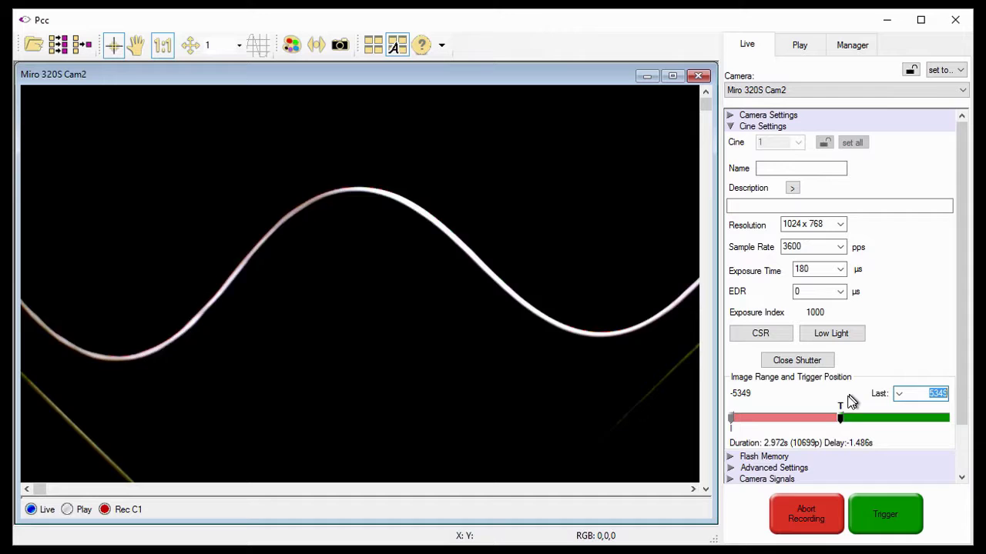
click(824, 438)
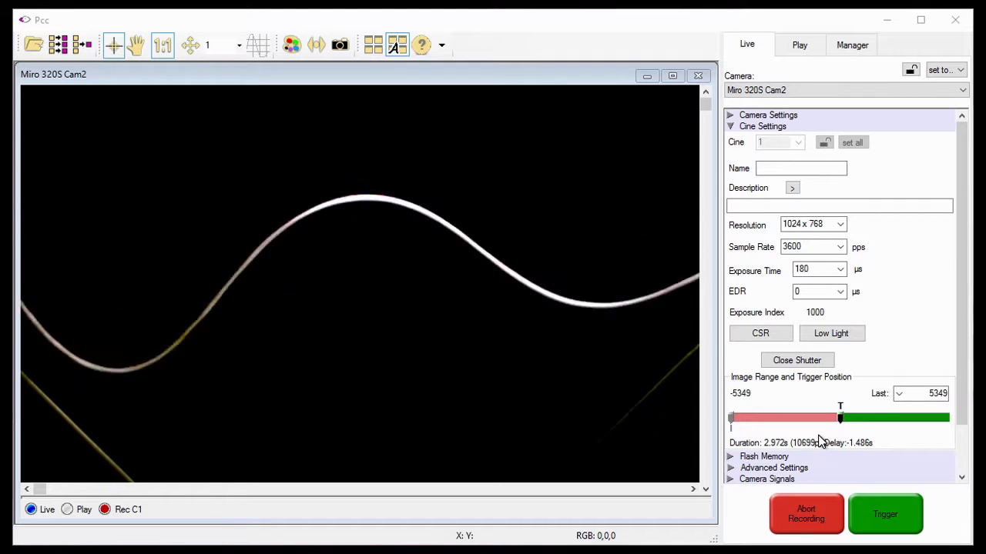
- Divide the Miro 320S Cam2 memory into 4 partitions, accepting erasure of RAM cines
click(730, 115)
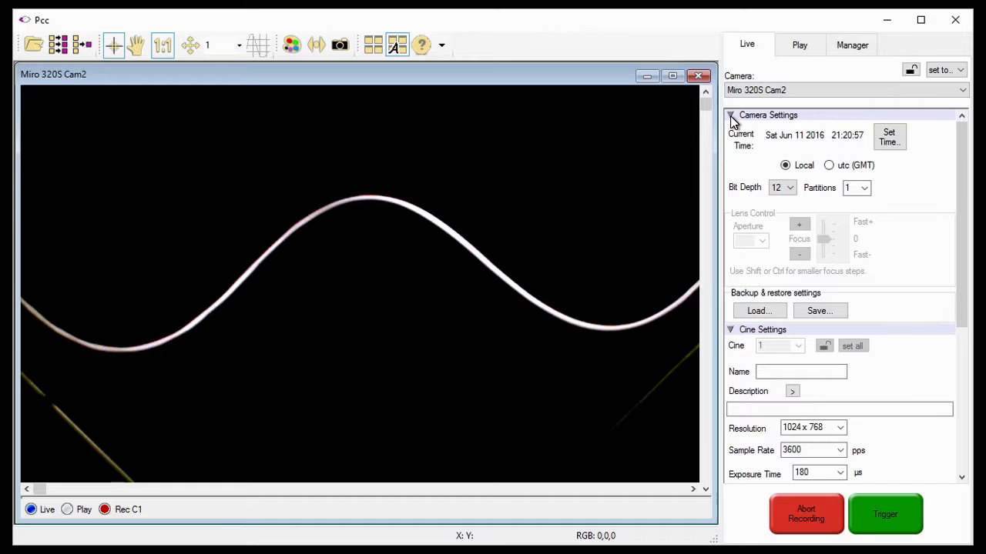
click(865, 189)
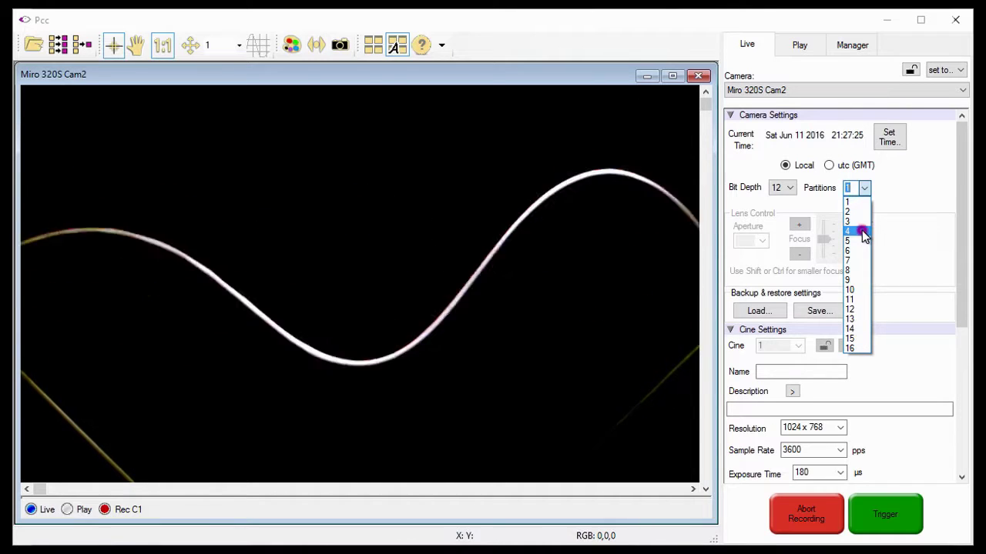
click(863, 232)
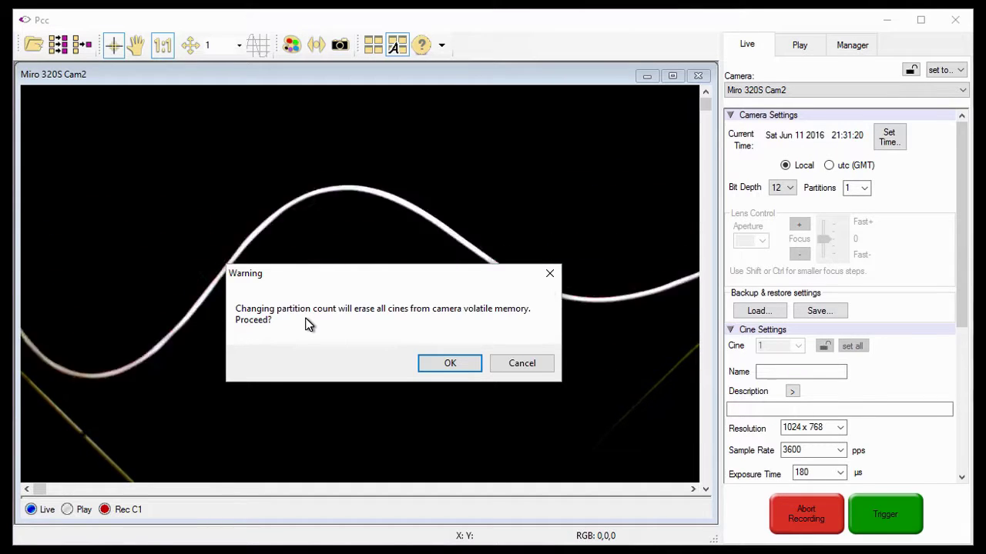
click(447, 365)
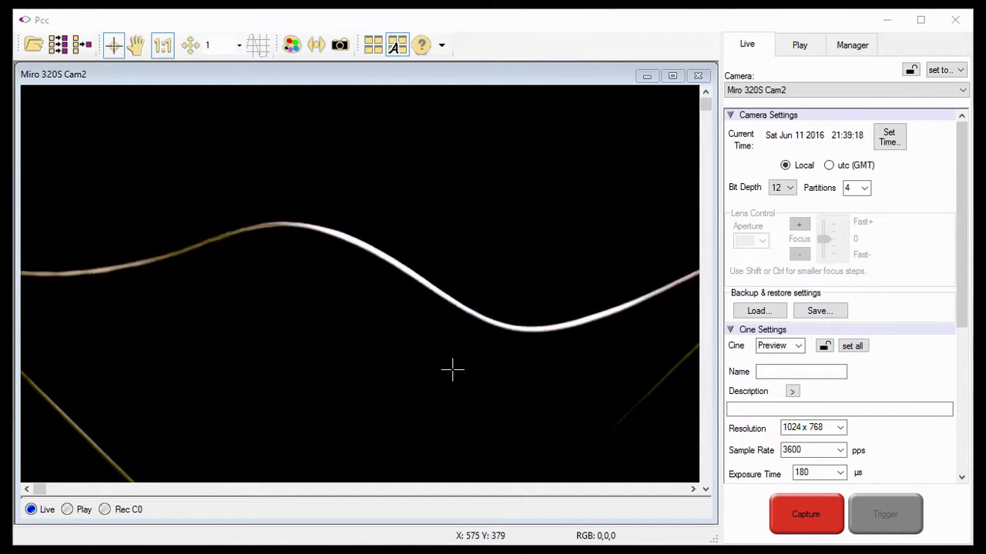
- Set the Preview cine's Last frames to 1334, giving a -1333 to 1334 range
click(730, 115)
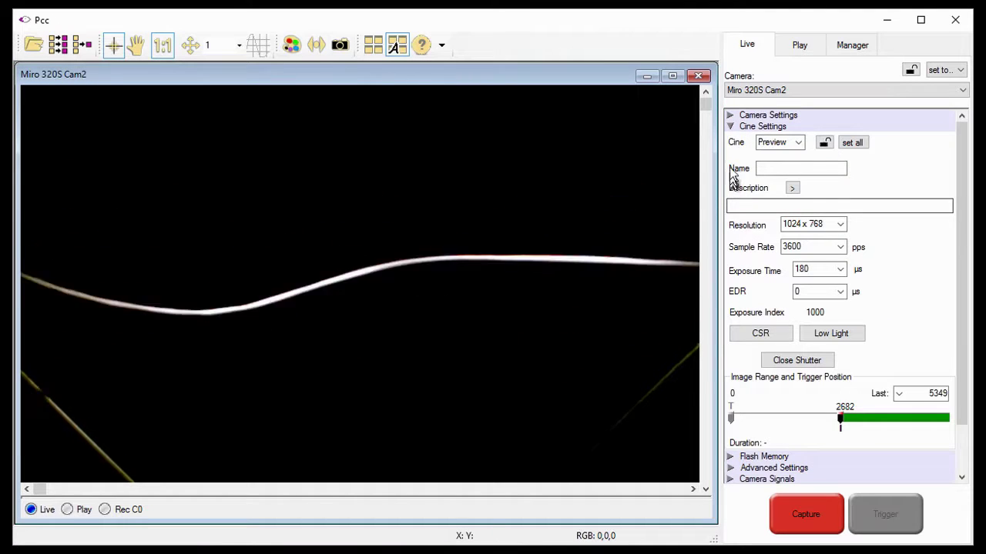
click(747, 144)
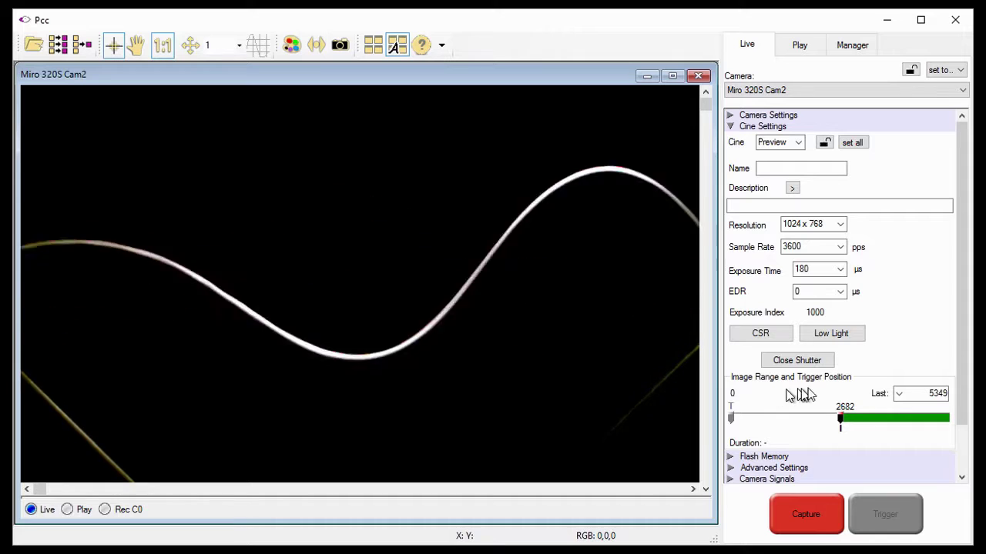
click(899, 394)
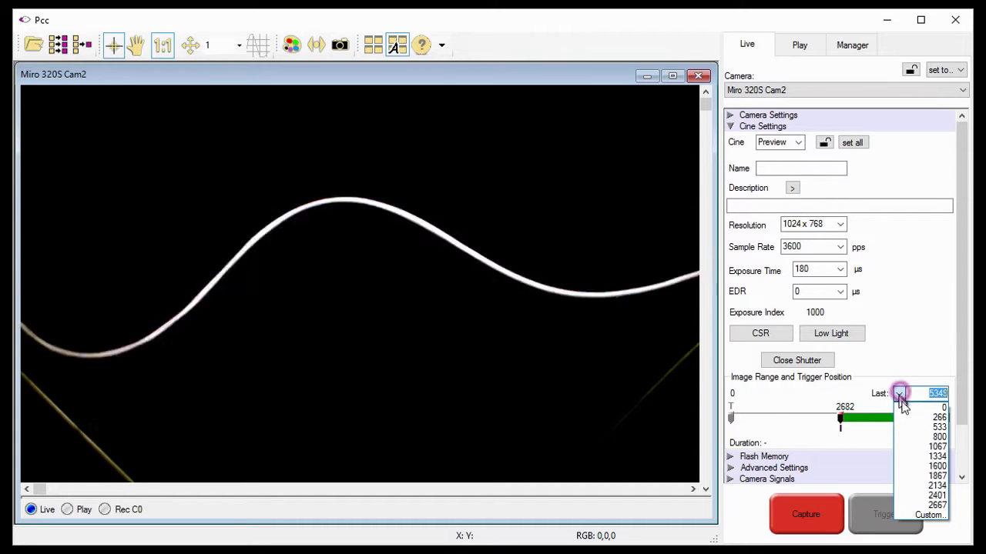
click(938, 458)
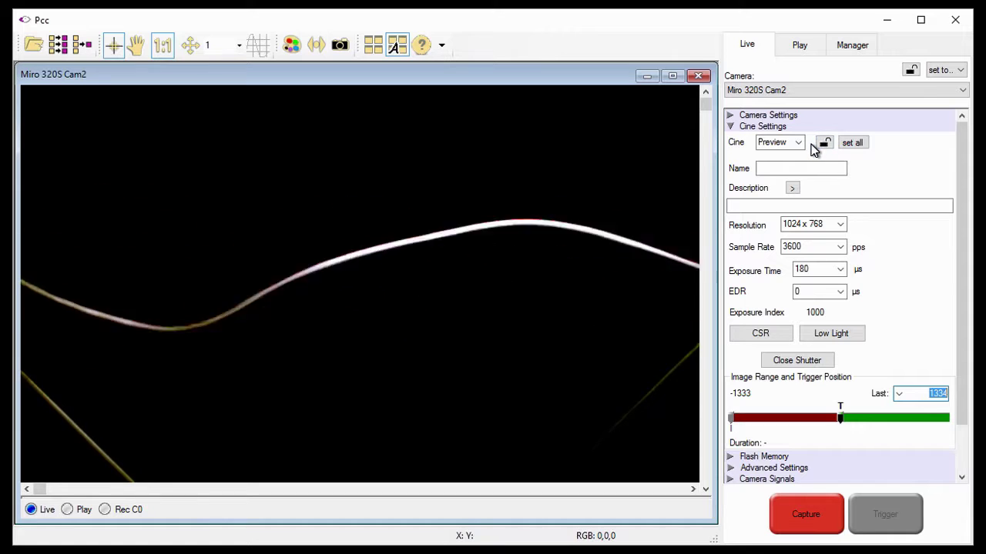
- Copy the Preview cine's parameters to every cine with set all and acknowledge the confirmation
click(845, 150)
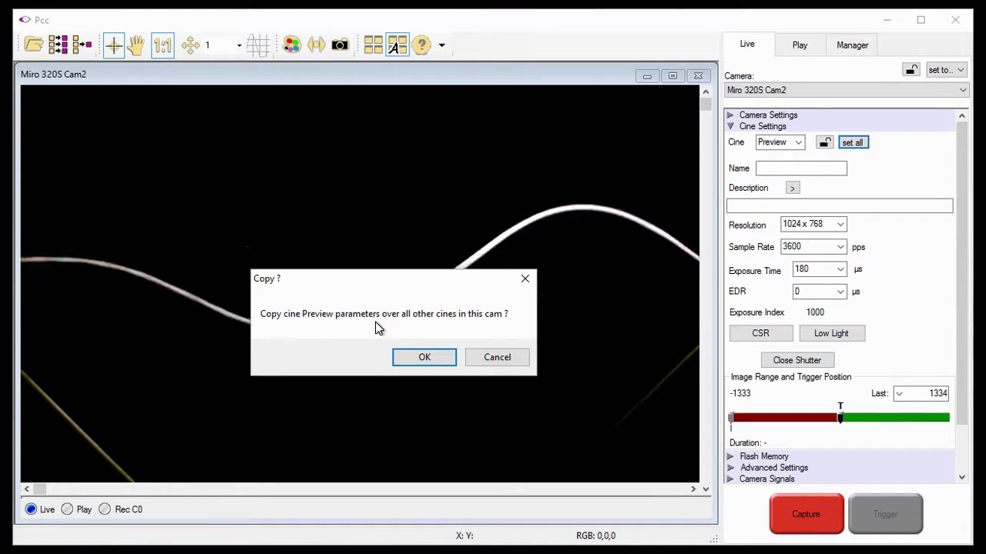
click(406, 358)
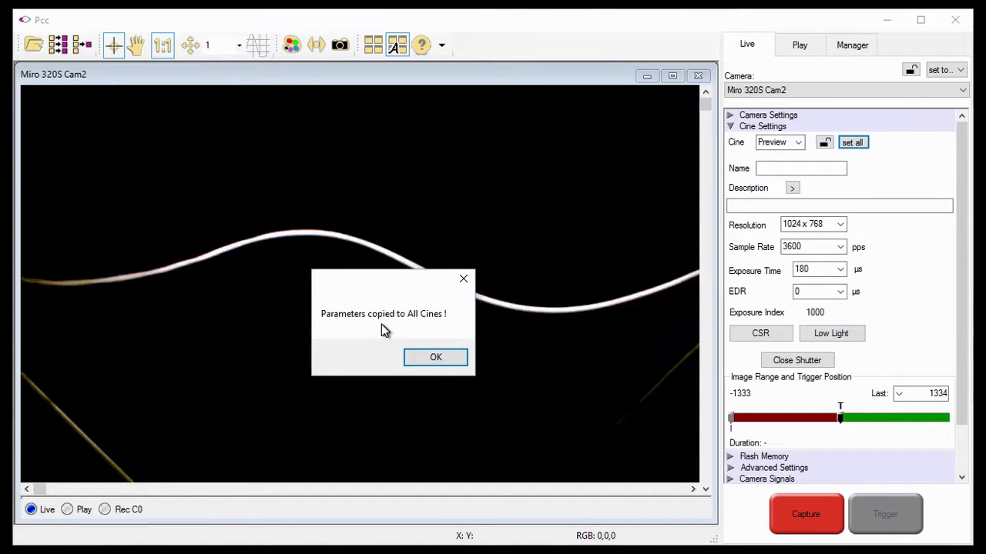
click(418, 361)
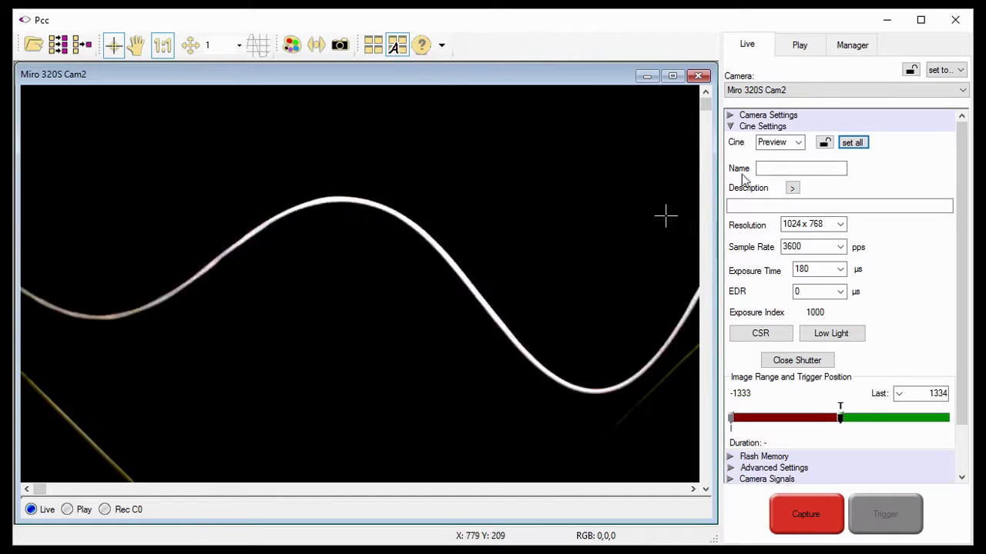
- Step the recording through cine partitions 1, 2 and 3, ending on partition 4
click(800, 144)
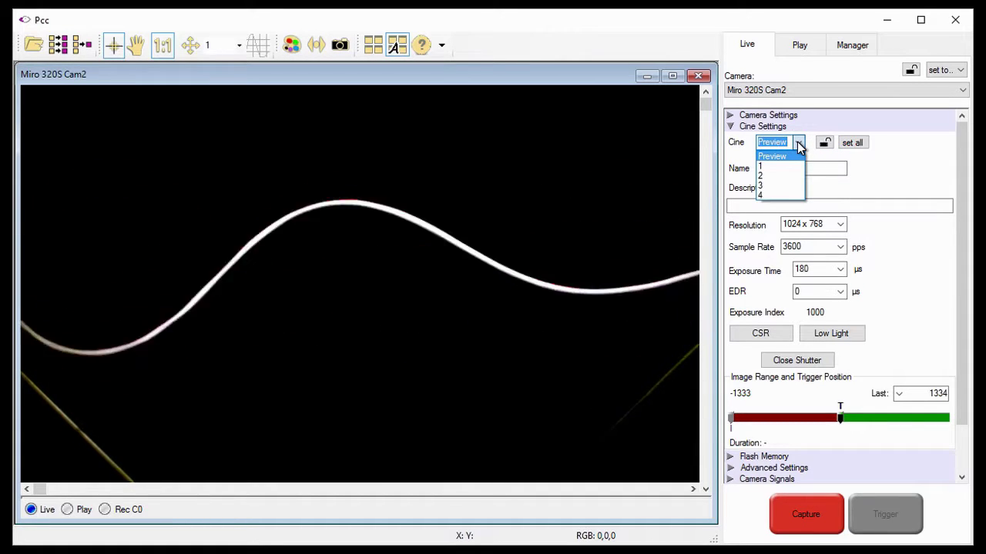
click(787, 167)
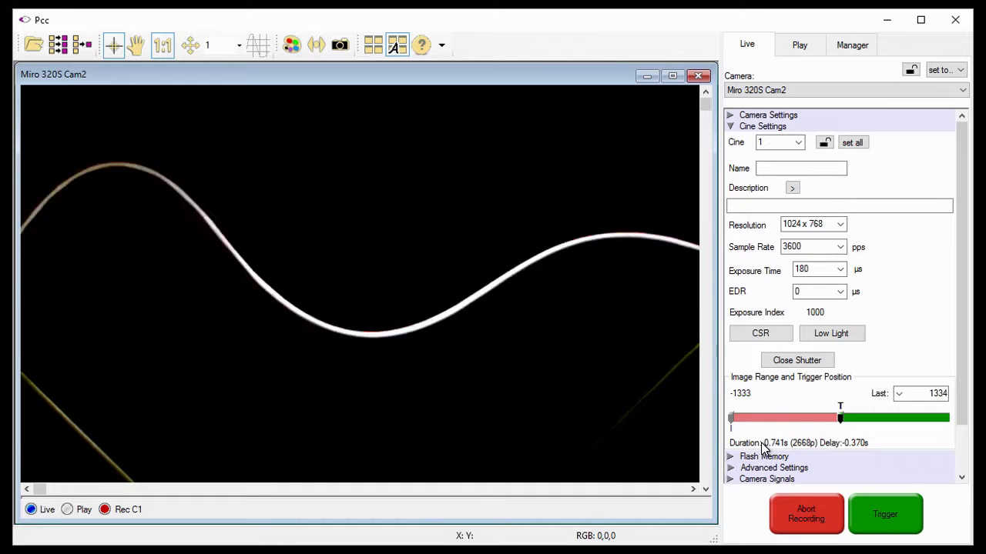
click(793, 144)
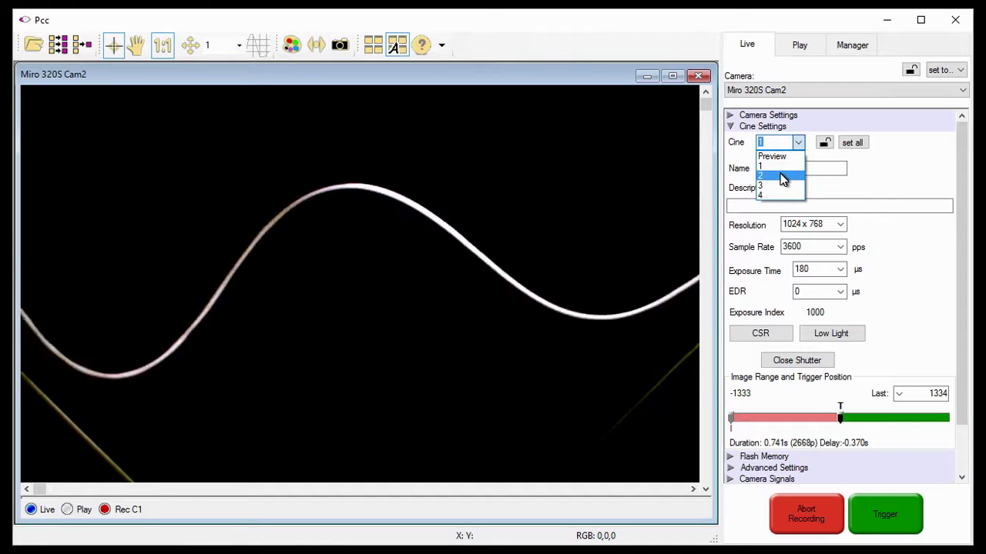
click(781, 177)
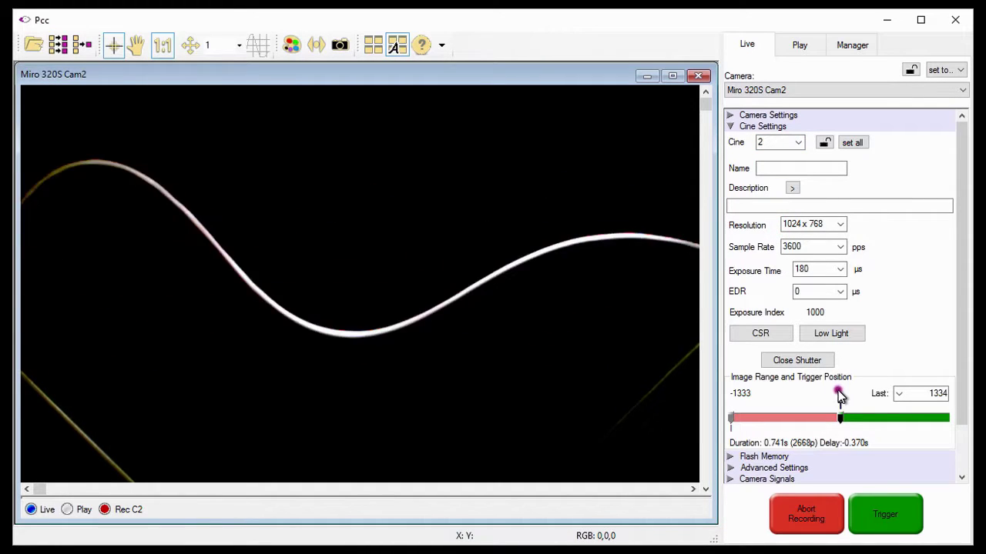
click(793, 146)
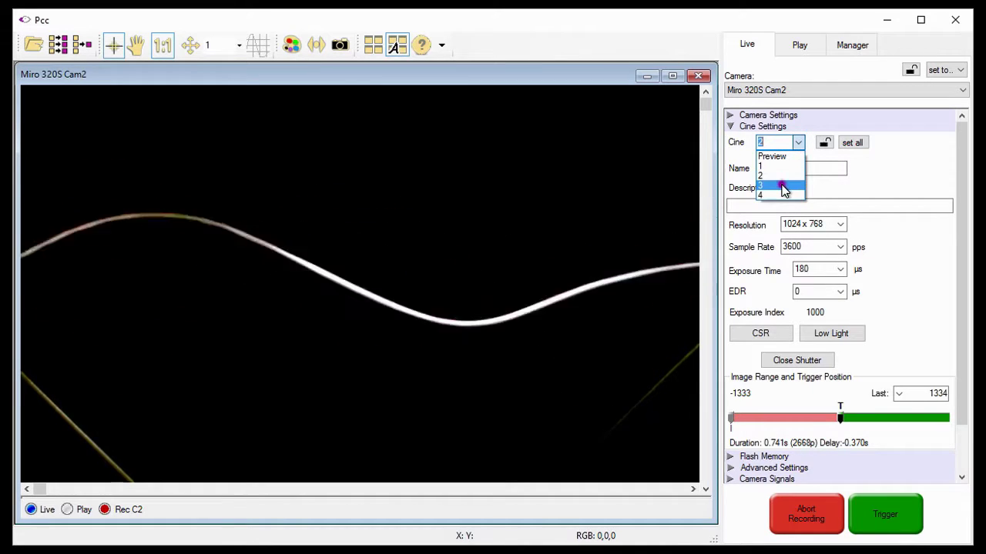
click(785, 187)
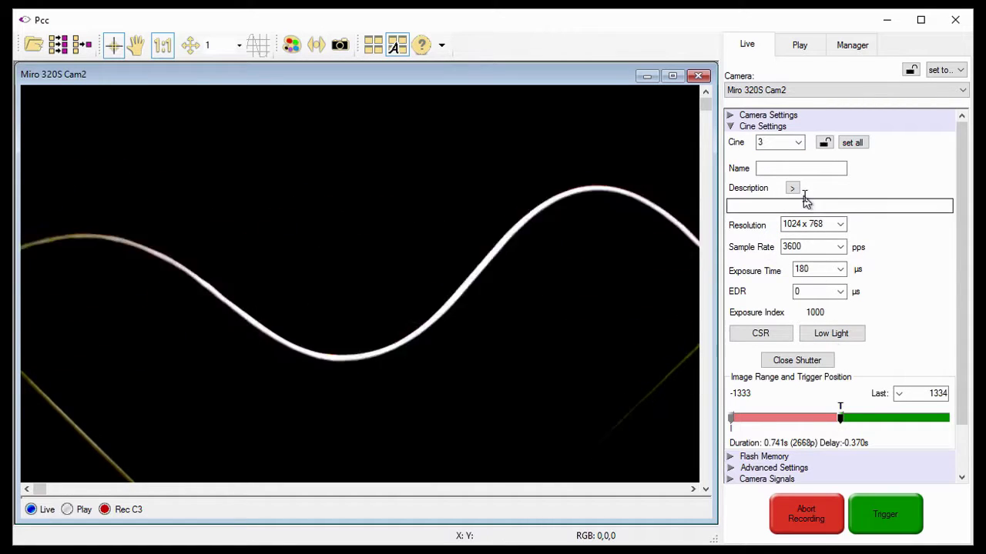
click(797, 143)
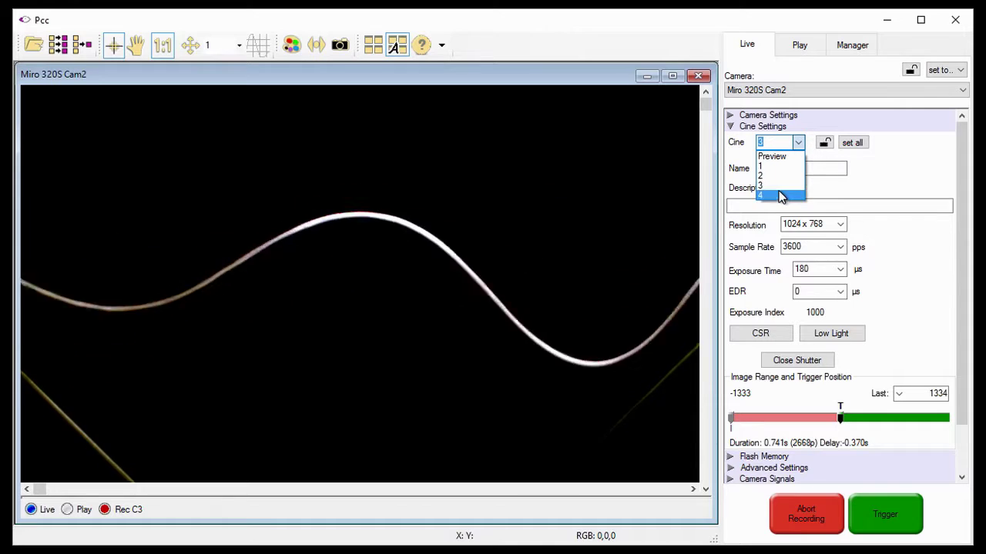
click(776, 191)
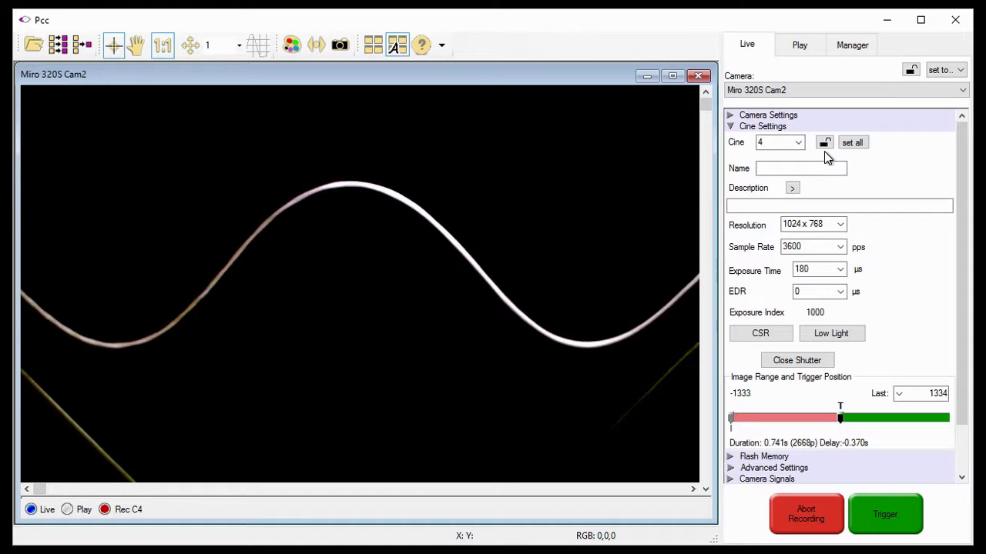
- Lock the cine settings together and lower the sample rate to 3000 pps
click(823, 147)
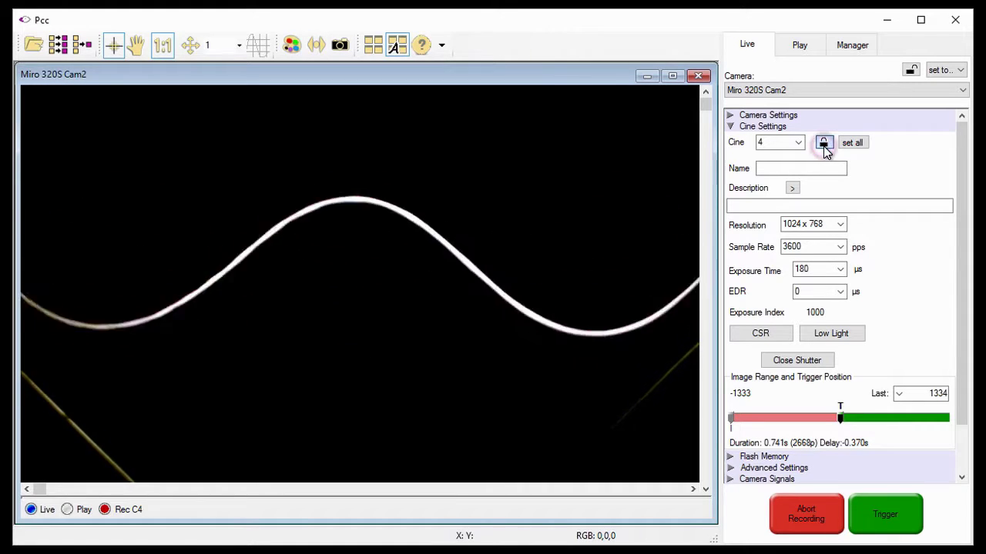
click(840, 248)
click(815, 271)
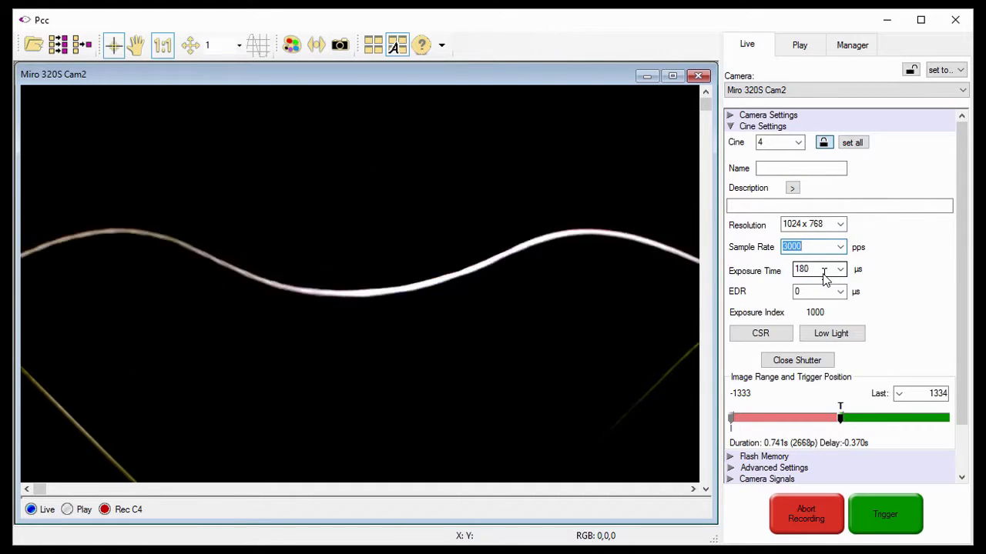
- Switch through cine partitions 2 and 3, then back to 4
click(795, 145)
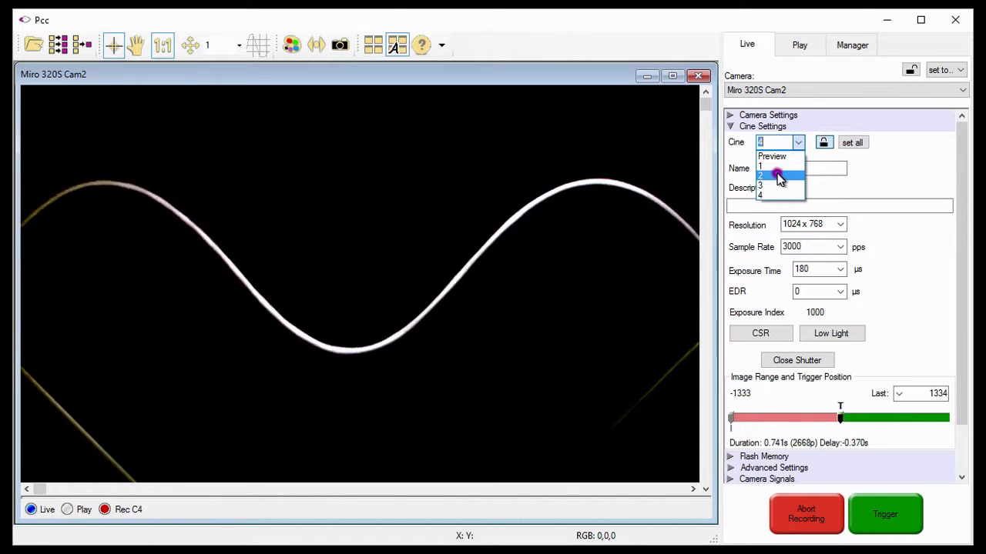
click(779, 177)
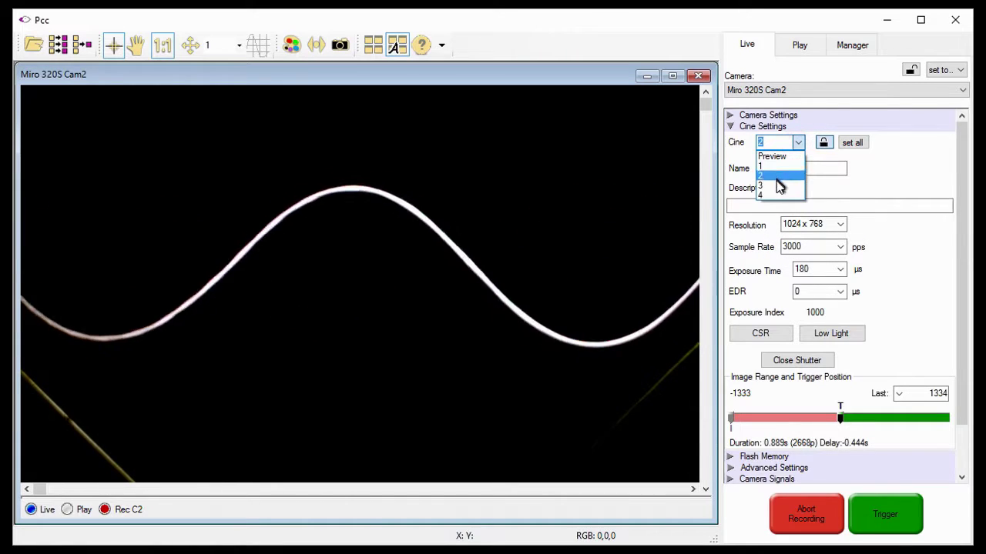
click(776, 187)
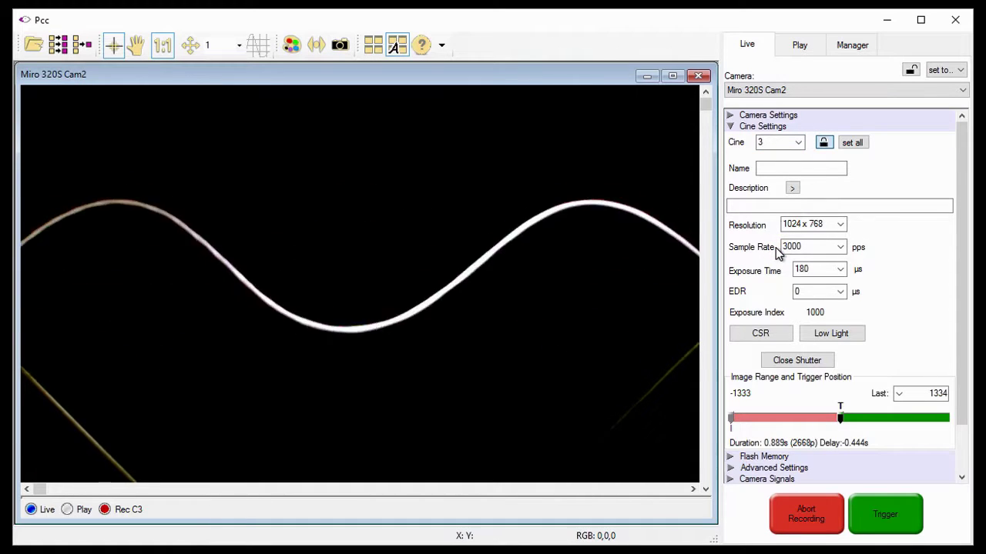
click(797, 146)
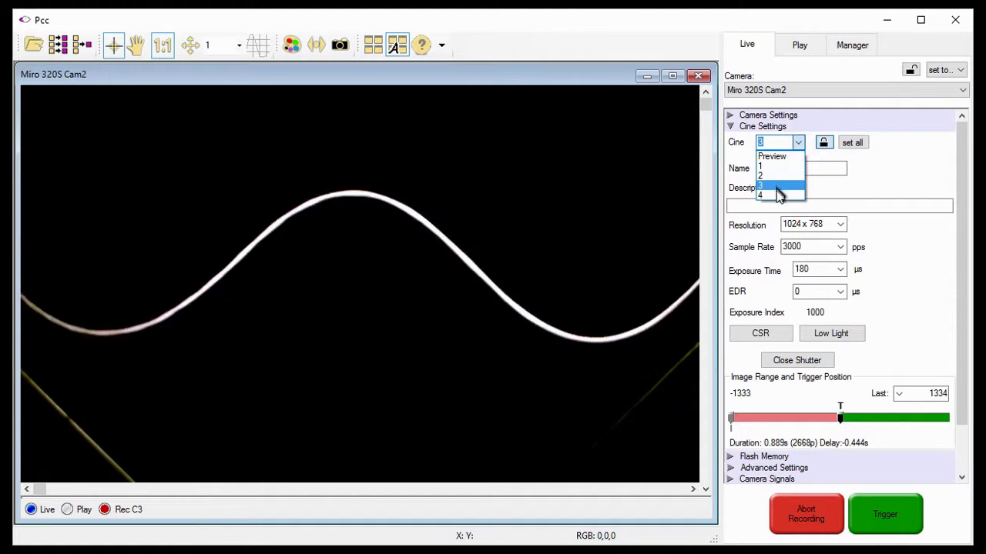
click(776, 194)
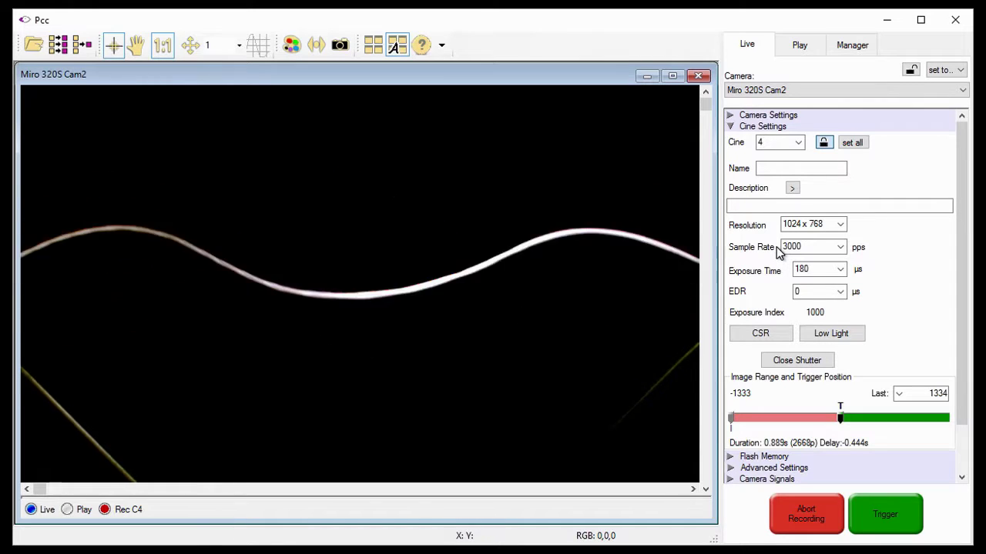
- Return to Preview, capture into cine 1, then request aborting that recording
click(799, 143)
click(790, 157)
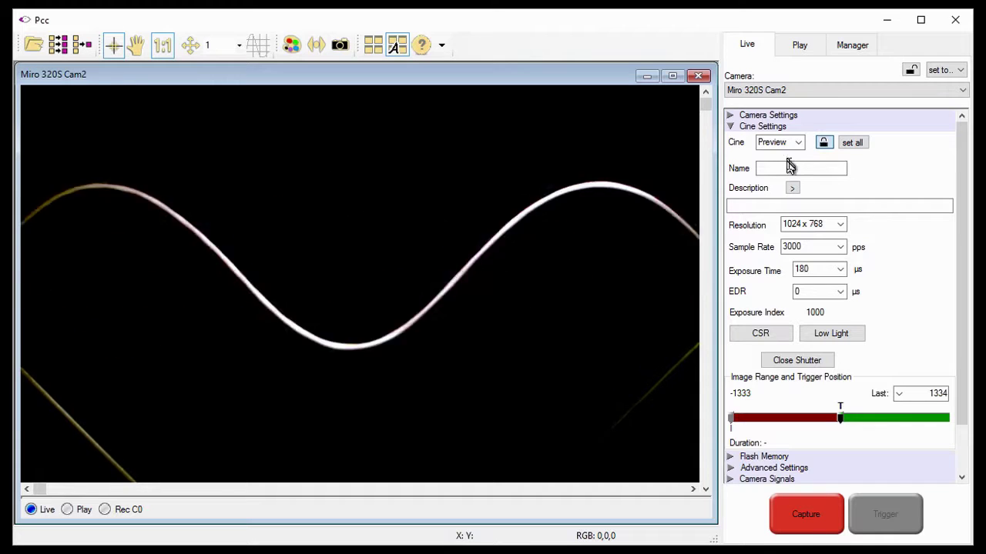
click(794, 514)
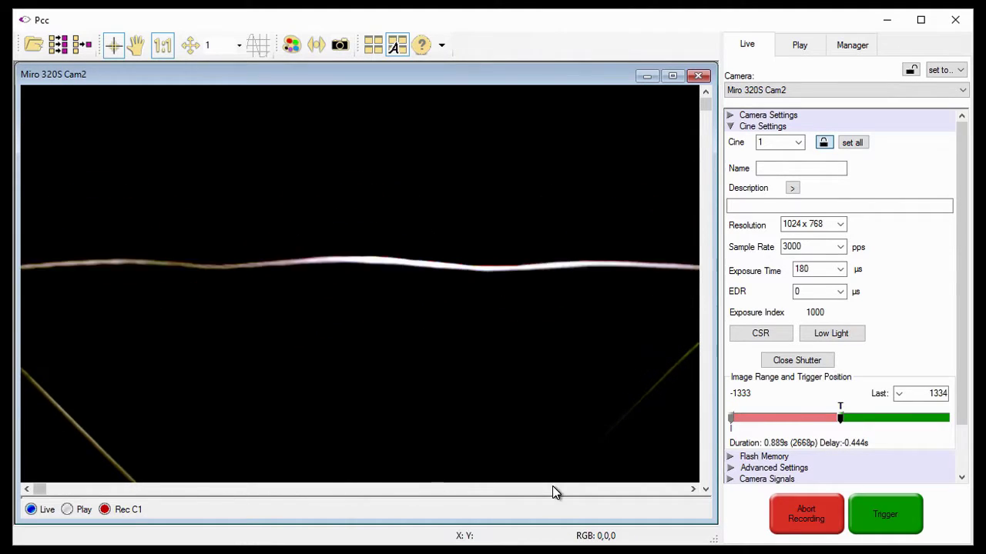
click(801, 510)
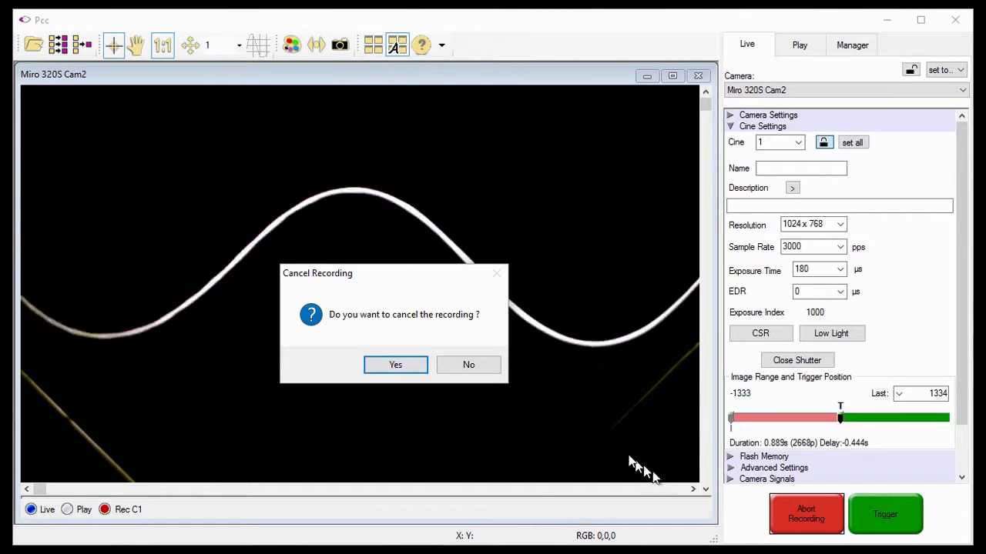
- Confirm cancelling the recording and enable Auto Black Reference under Advanced Settings
click(389, 365)
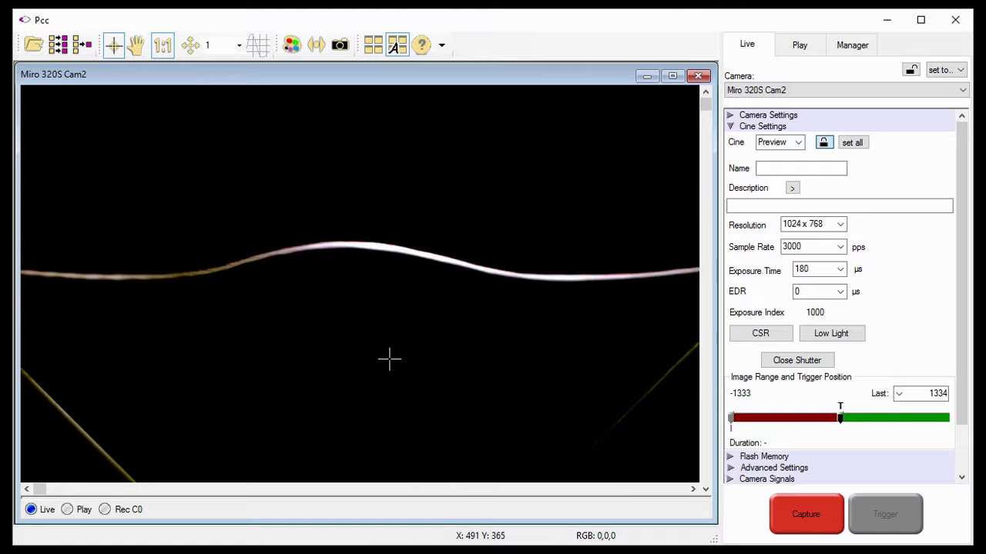
click(731, 469)
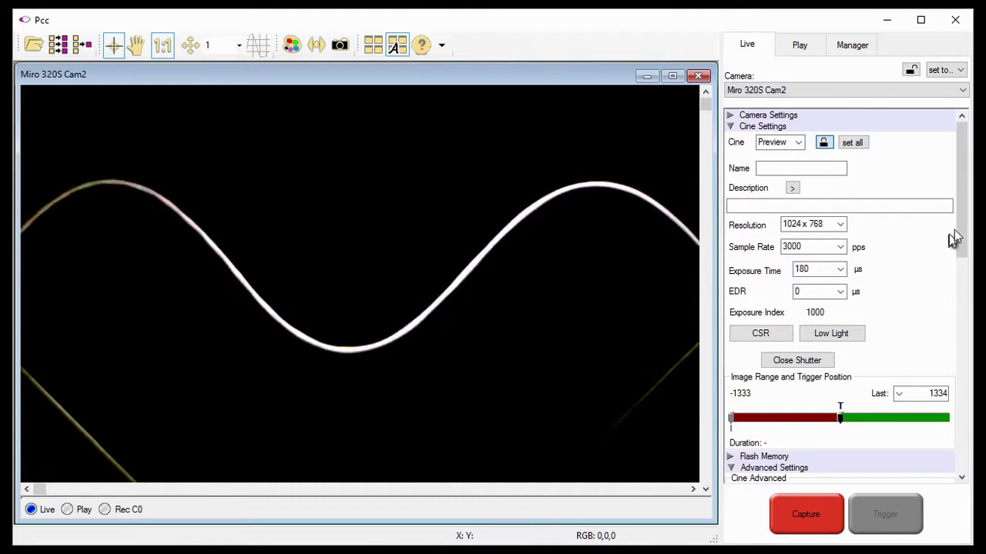
drag(959, 232, 961, 333)
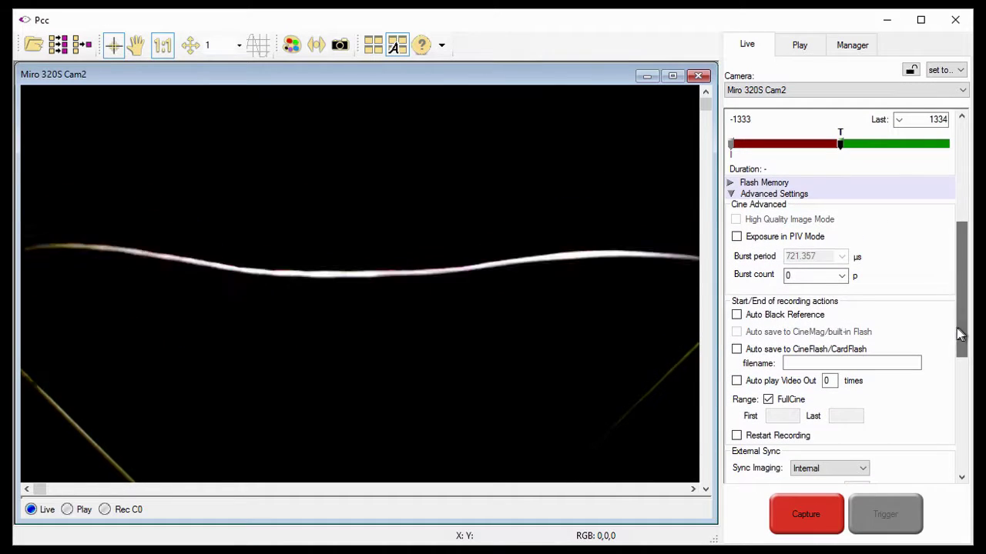
click(737, 317)
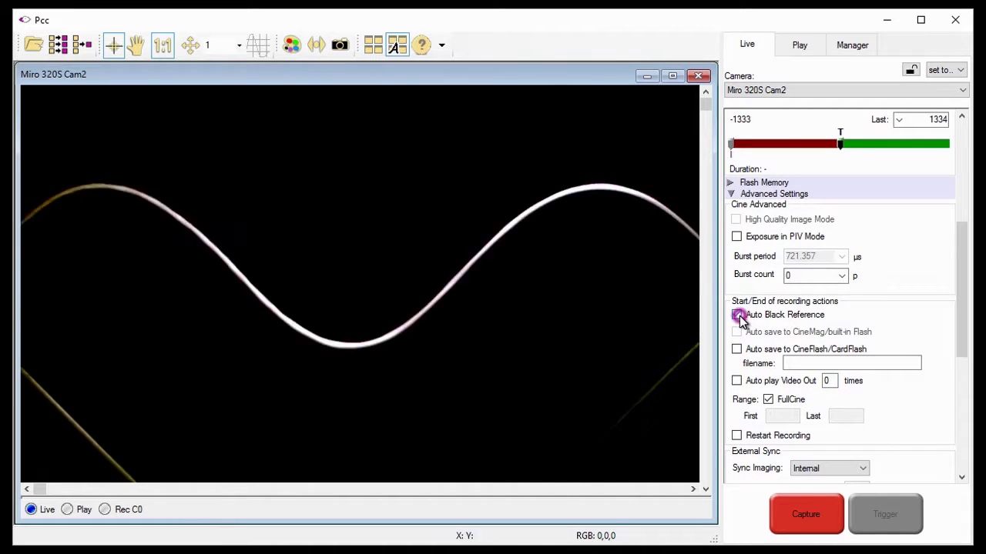
click(731, 194)
drag(967, 296, 967, 246)
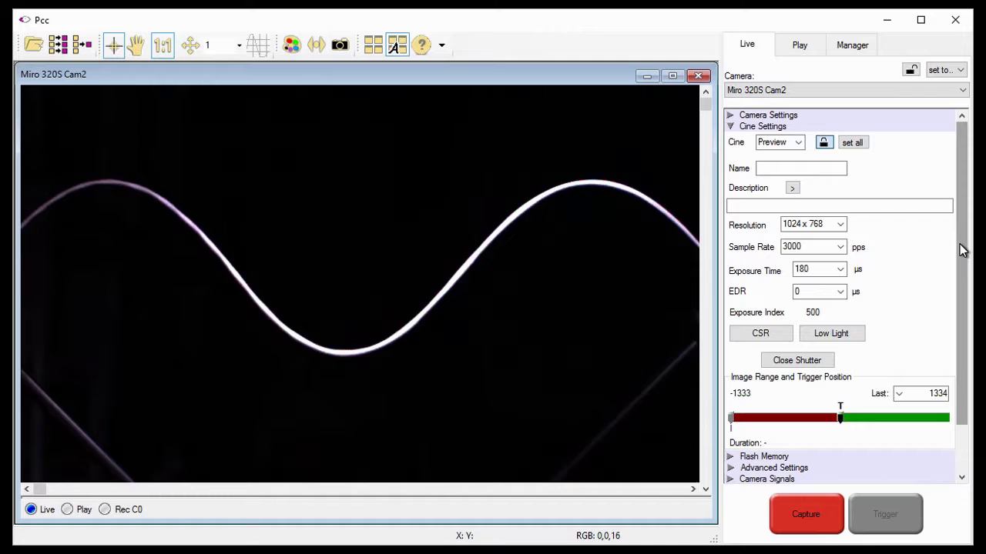
- Choose cine 1 to resume capturing into that partition
click(799, 143)
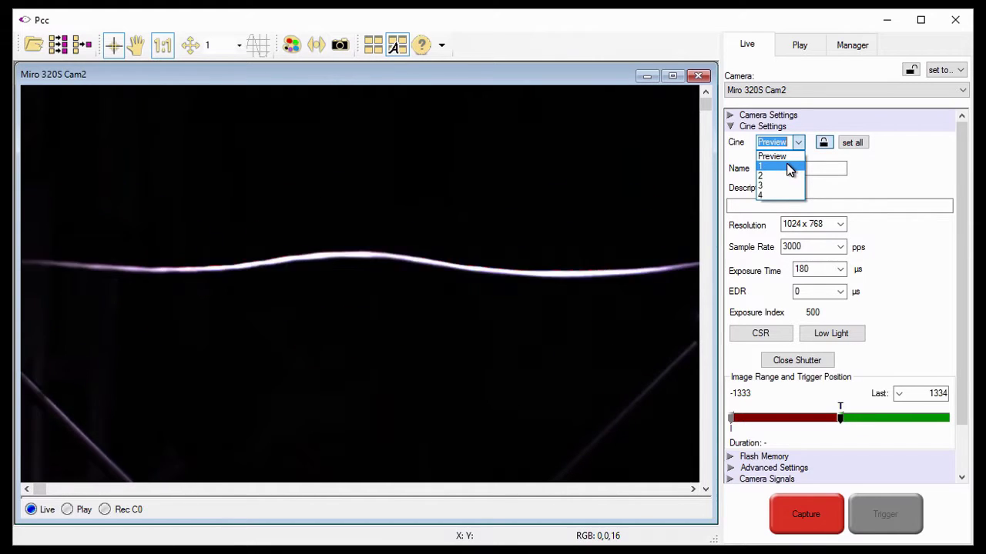
click(789, 168)
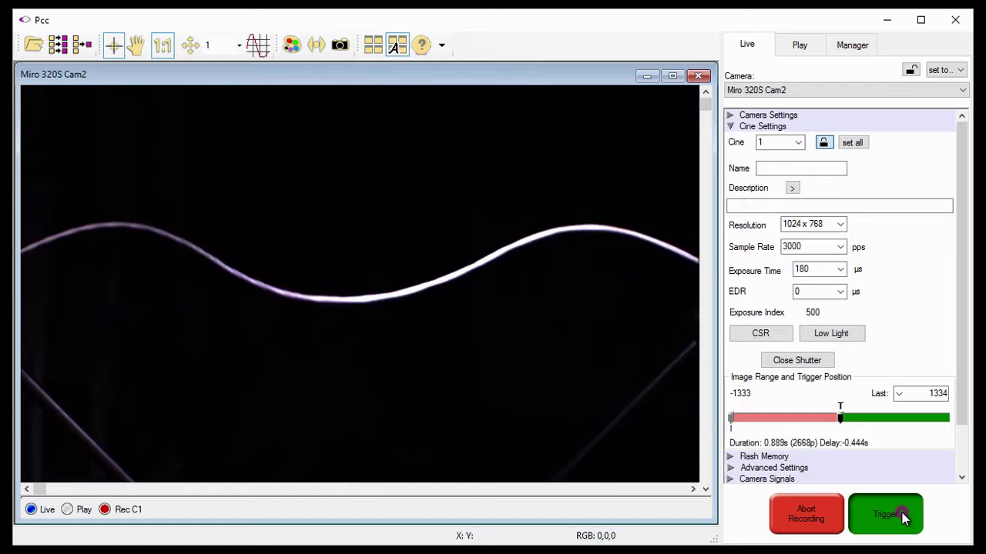
- Trigger cines 1 and 2 so recording advances to cine 3
click(904, 520)
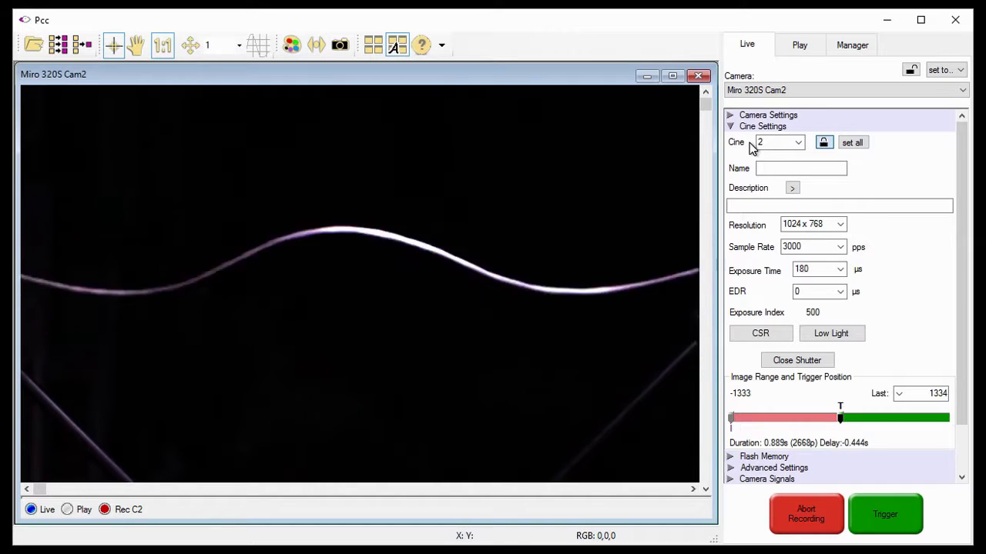
click(888, 526)
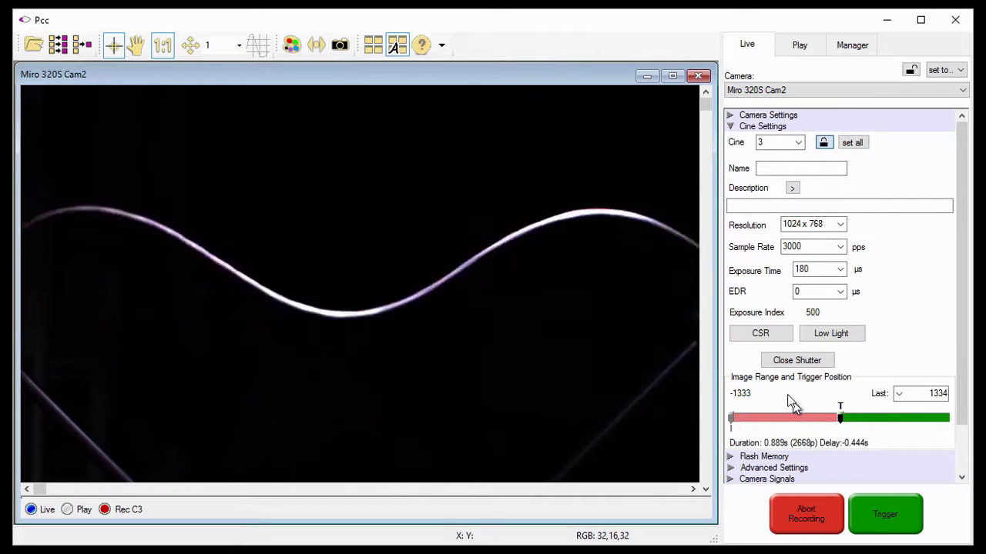
click(750, 147)
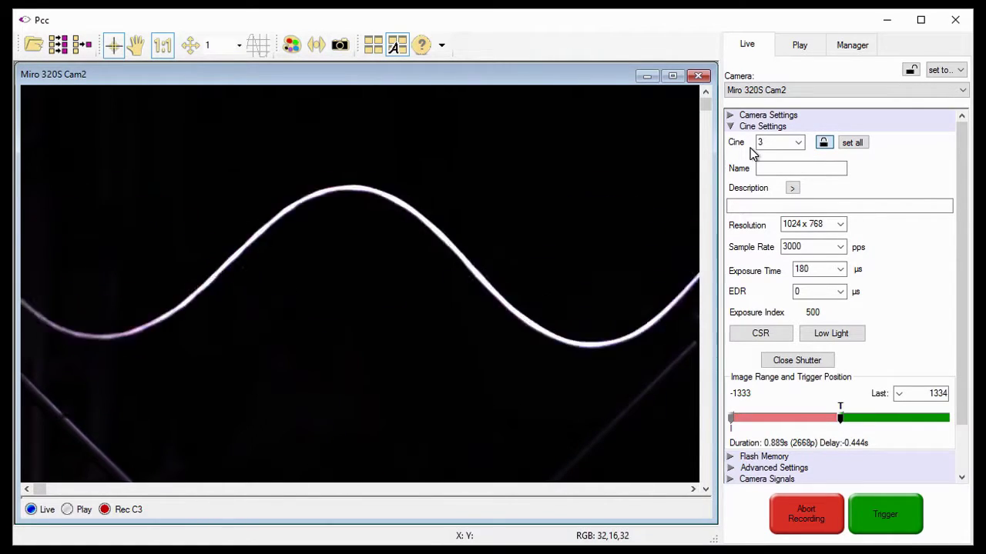
click(840, 46)
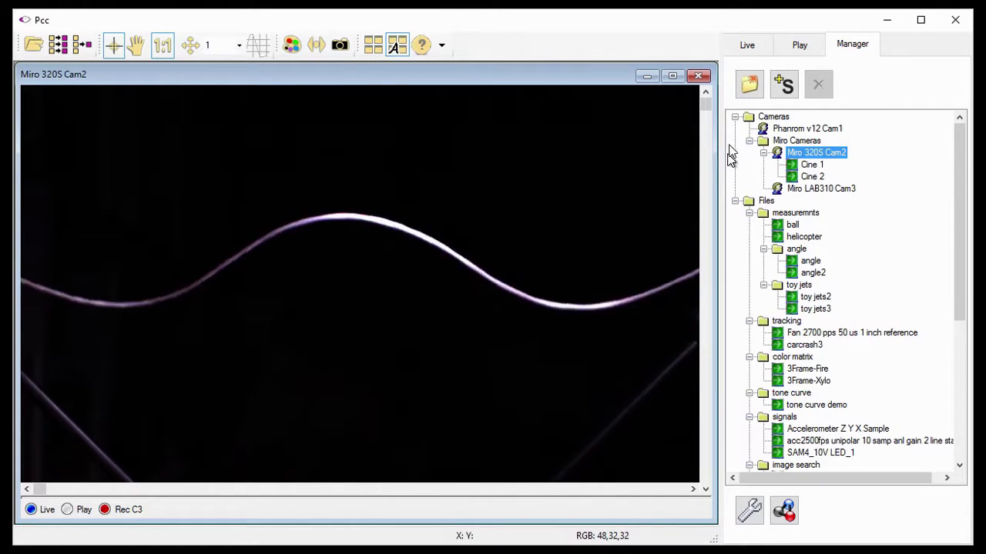
click(747, 46)
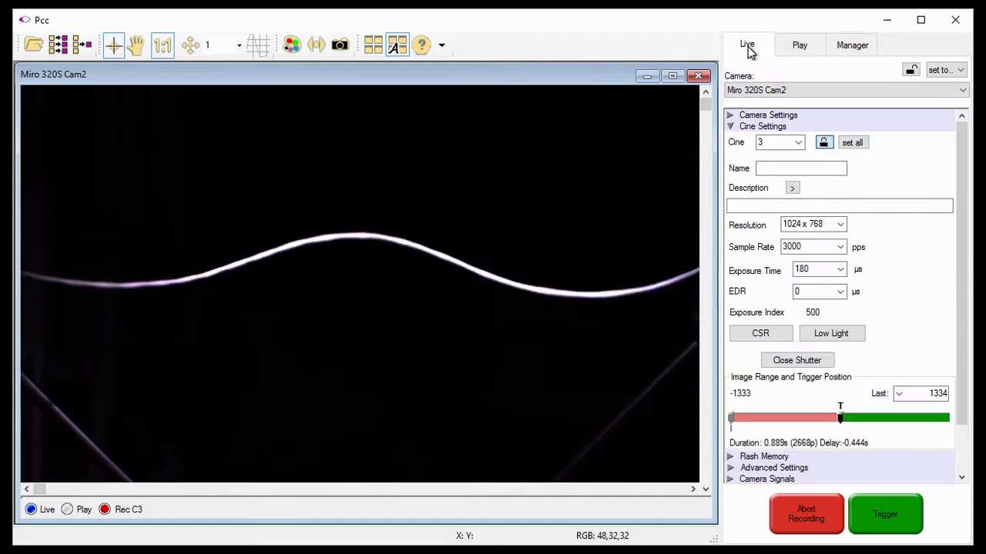
- Review the Cine partition list: Preview, 1 and 2 stored, 3 and 4 still empty
click(798, 142)
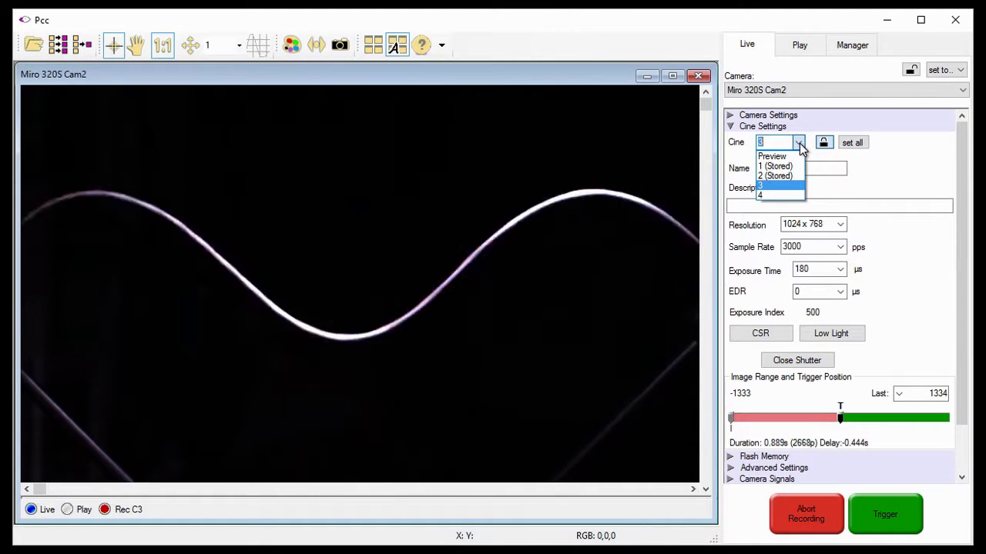
click(797, 167)
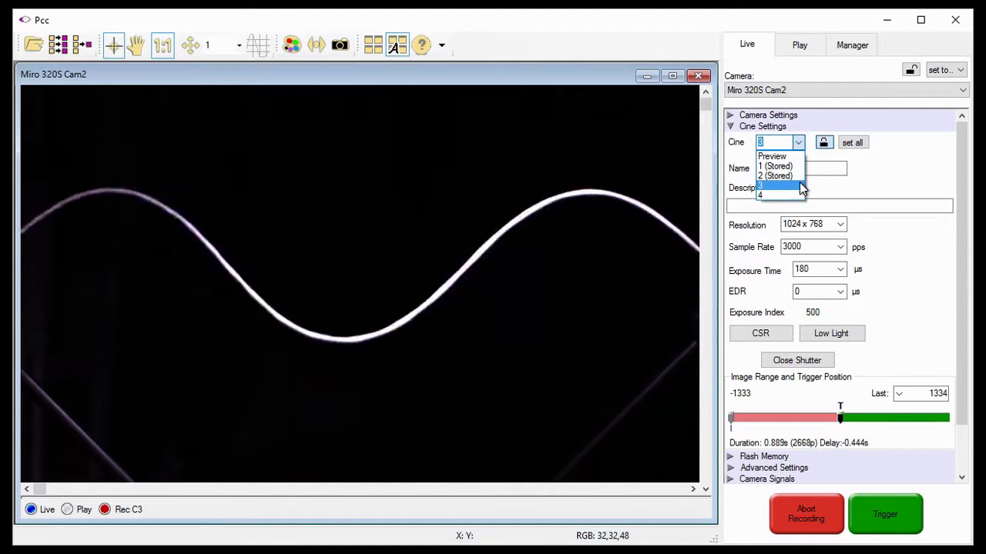
click(801, 187)
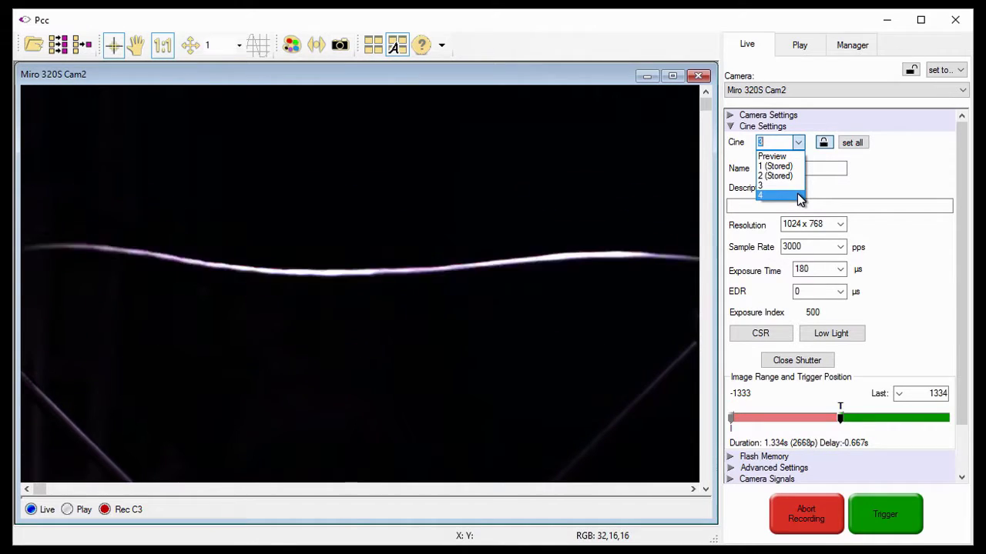
- Set Sample Rate to 2000 pps and choose cine partition 4 as the recording target
click(768, 250)
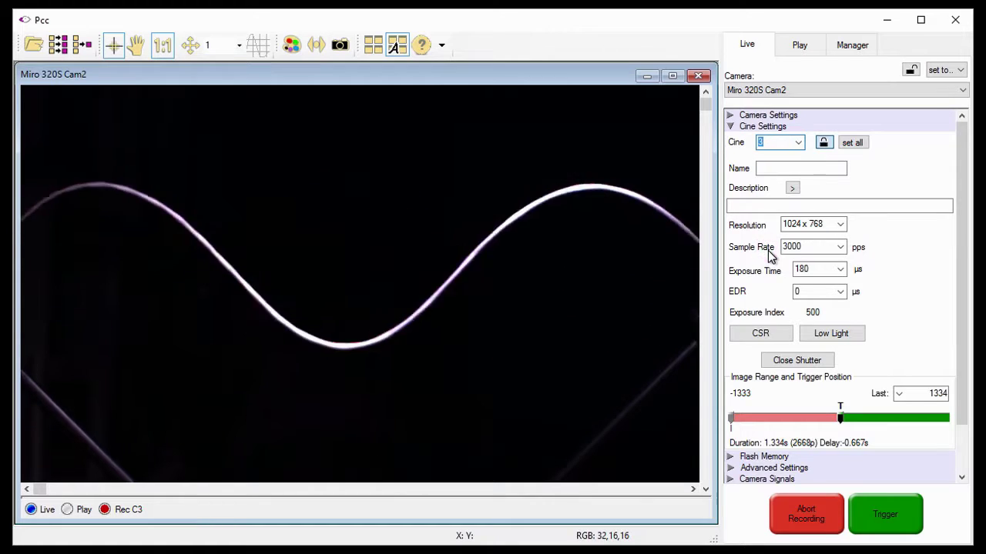
click(840, 248)
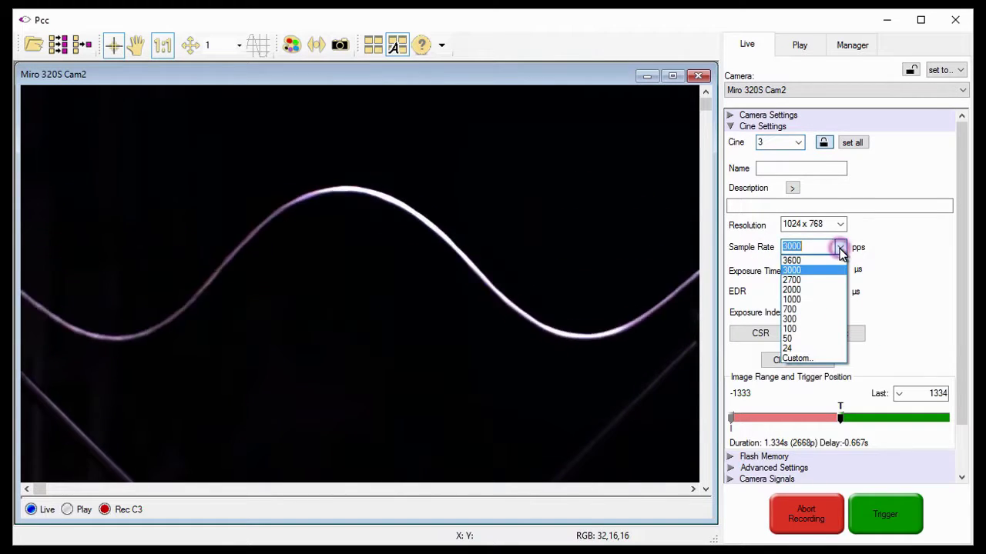
click(802, 290)
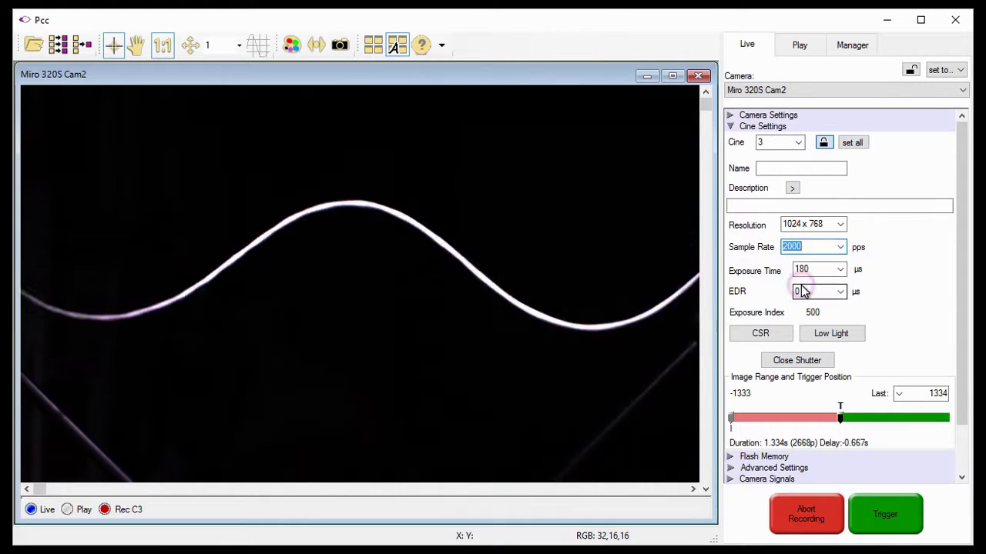
click(799, 143)
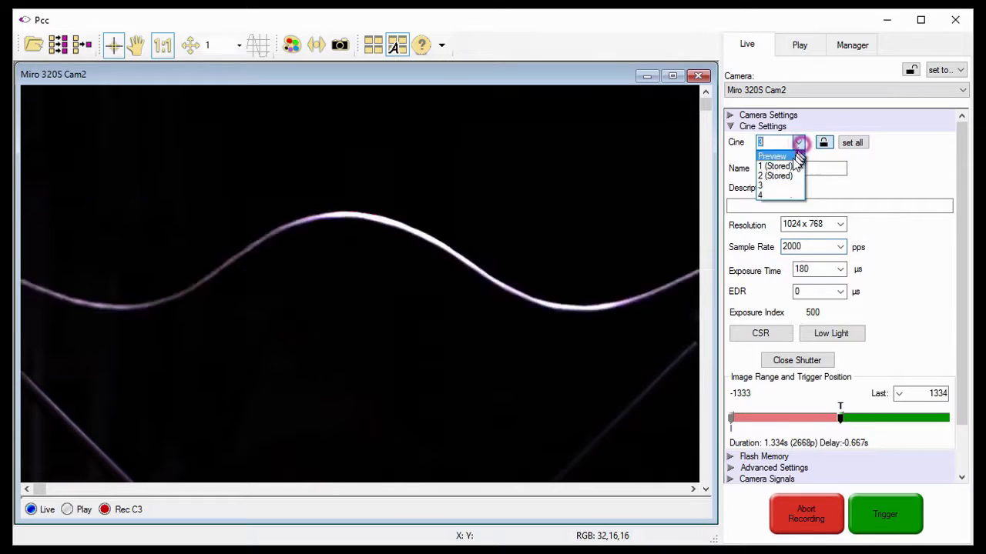
click(782, 196)
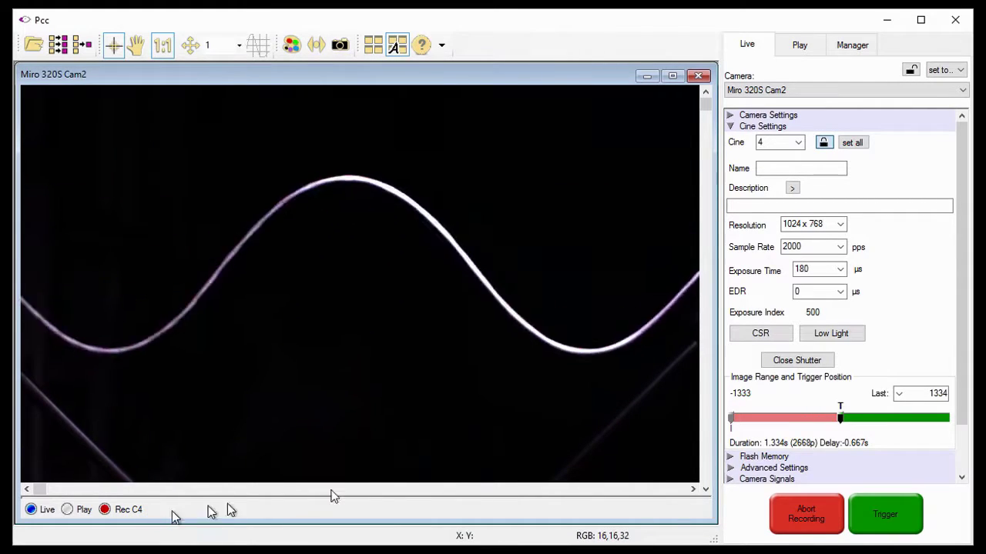
- Trigger a recording into cine 4, then select partition 3 and trigger again
click(878, 517)
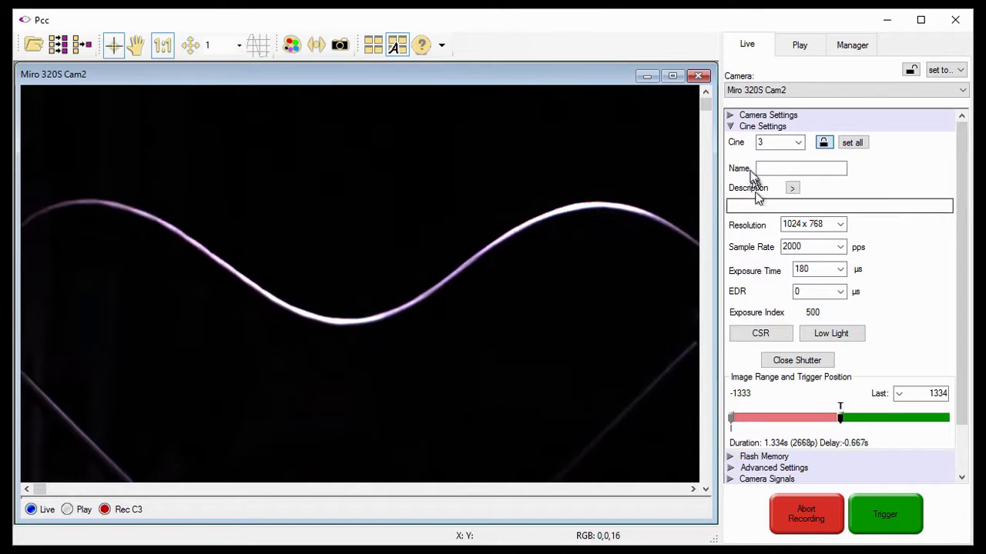
click(759, 143)
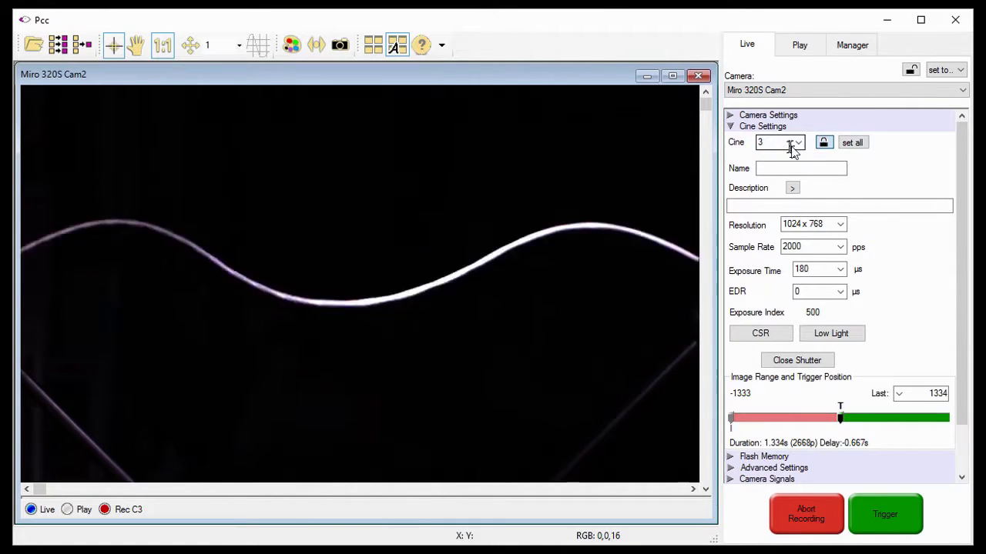
click(798, 143)
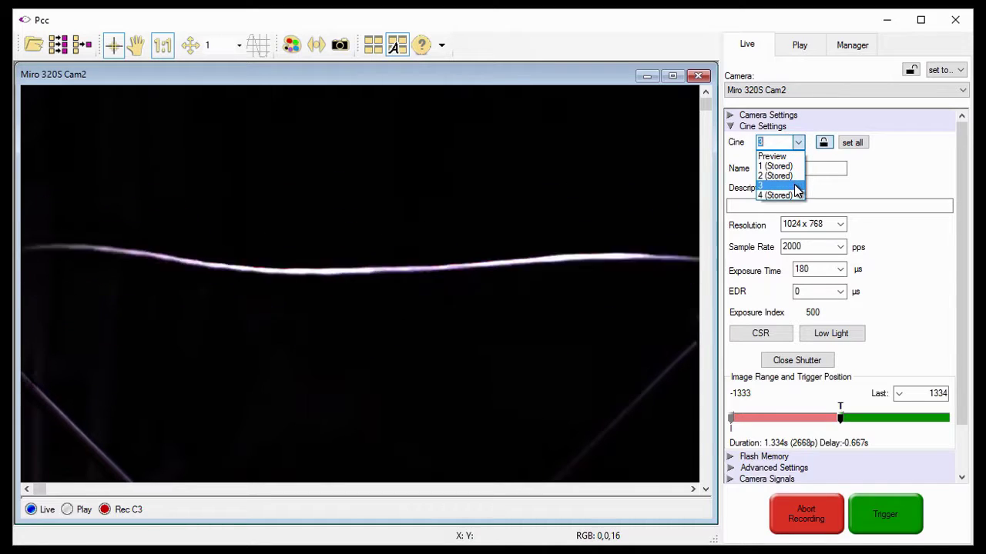
click(798, 187)
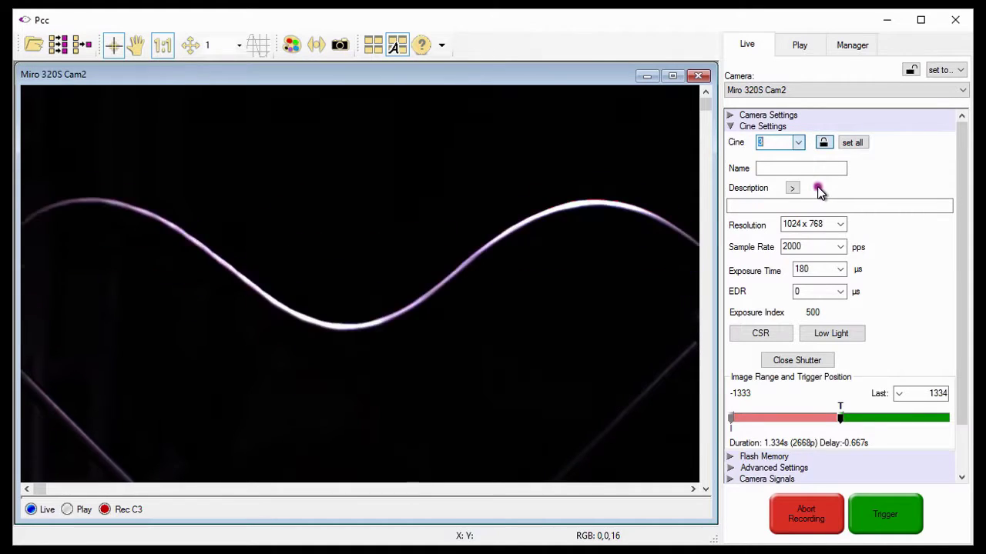
click(889, 526)
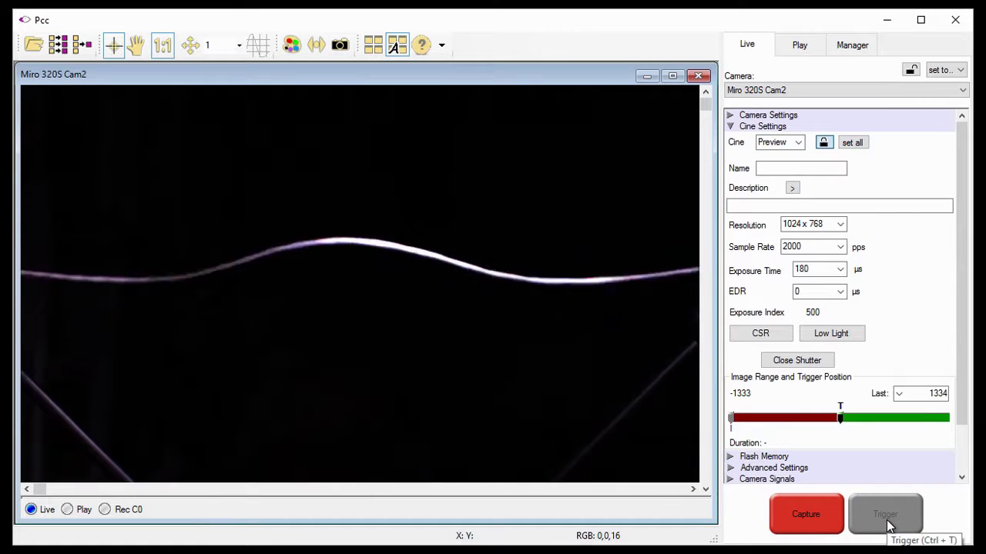
- Check that the Cine list shows partitions 1–4 all stored, then switch to playback
click(798, 142)
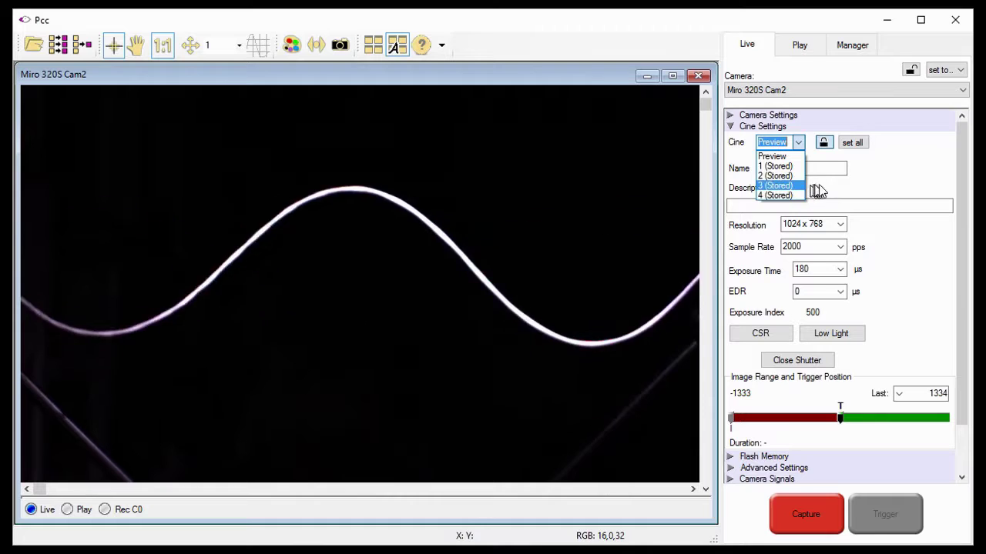
click(817, 188)
click(754, 145)
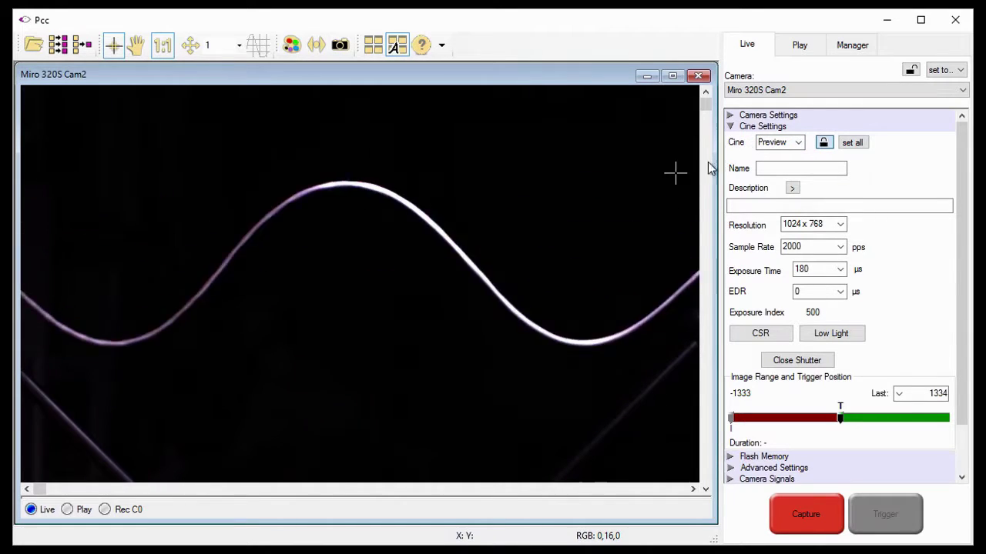
click(106, 510)
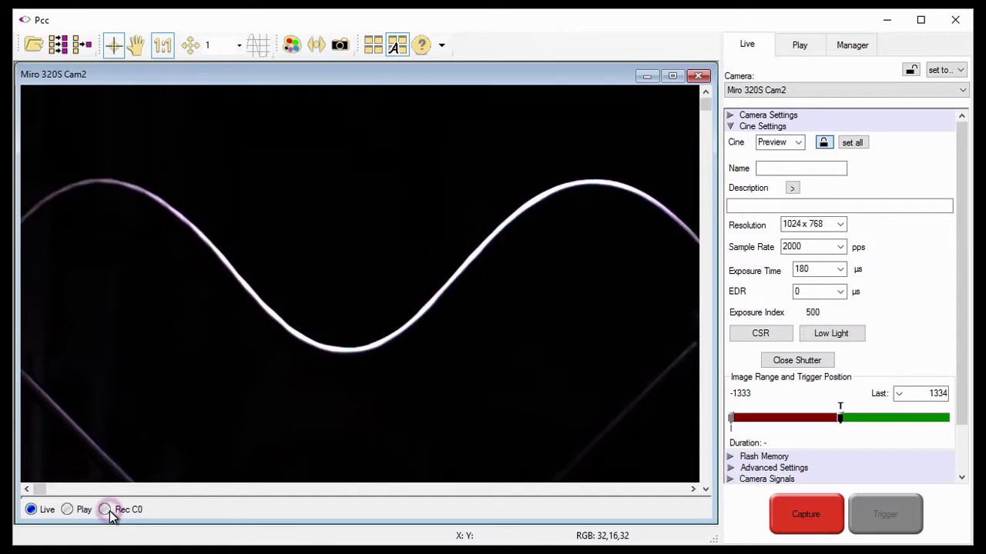
click(797, 145)
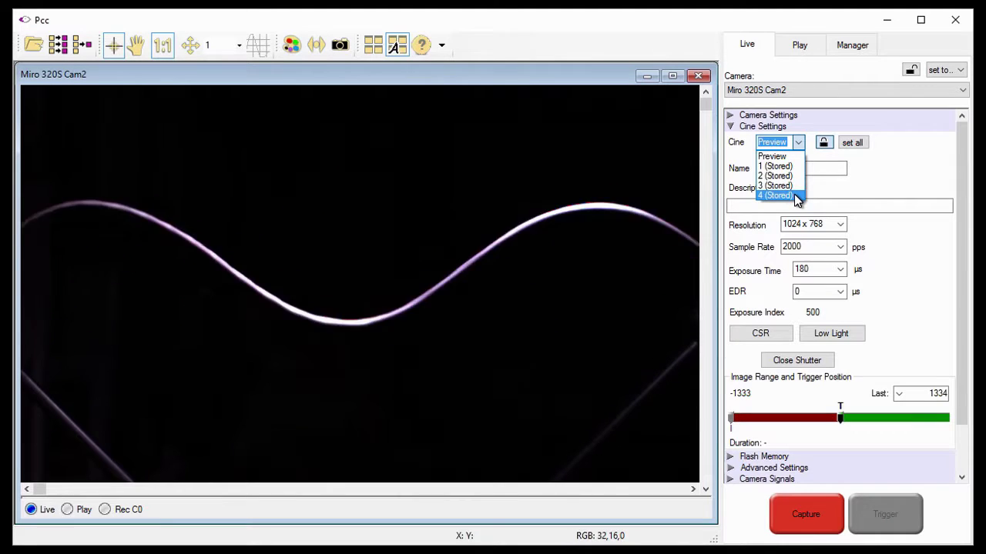
click(805, 44)
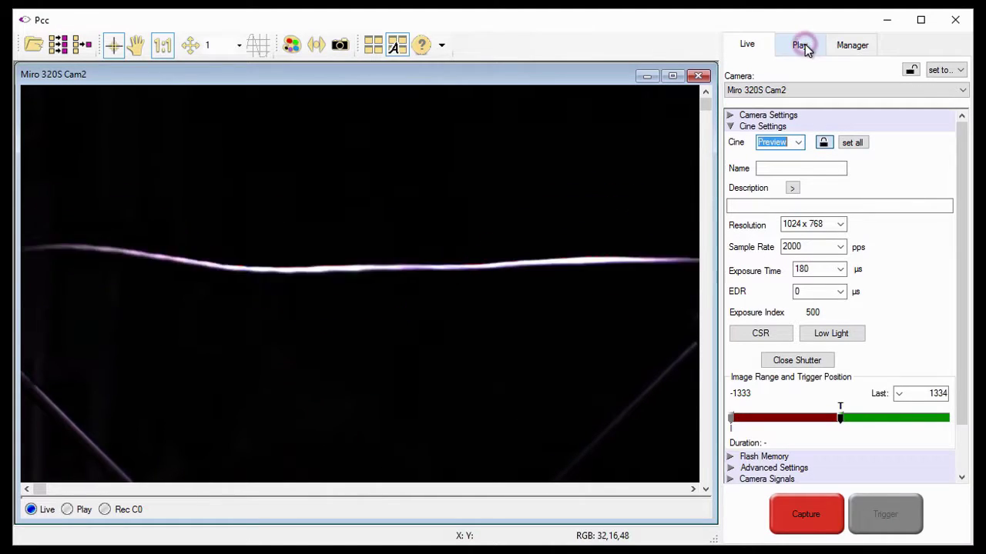
- Play Cine 1 from Miro 320S Cam2, pause it partway, then return to the Live view
click(899, 131)
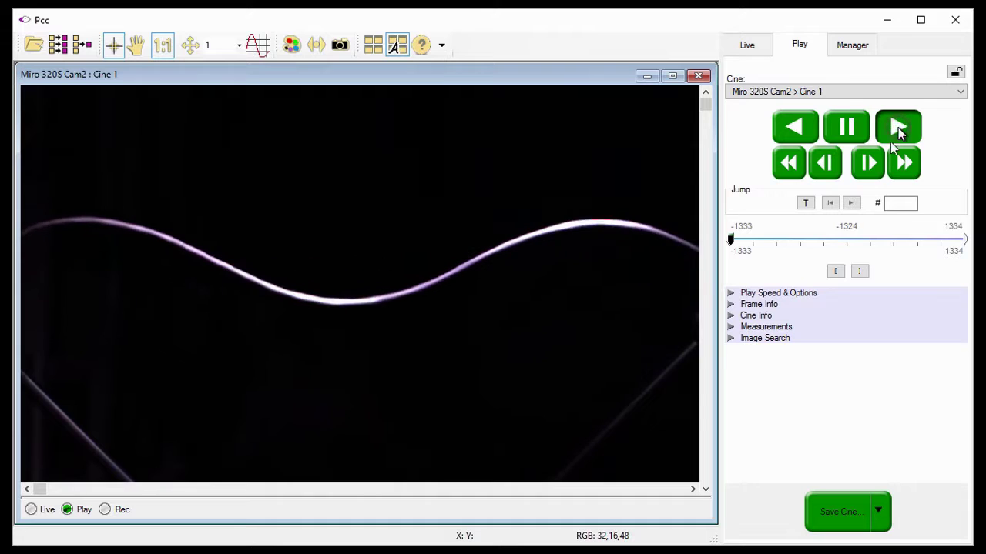
click(848, 278)
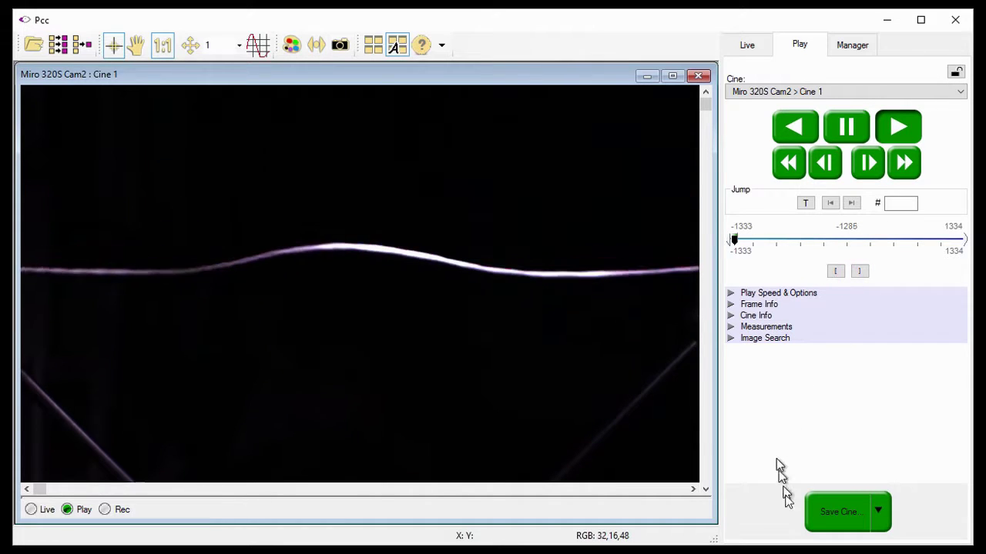
click(791, 513)
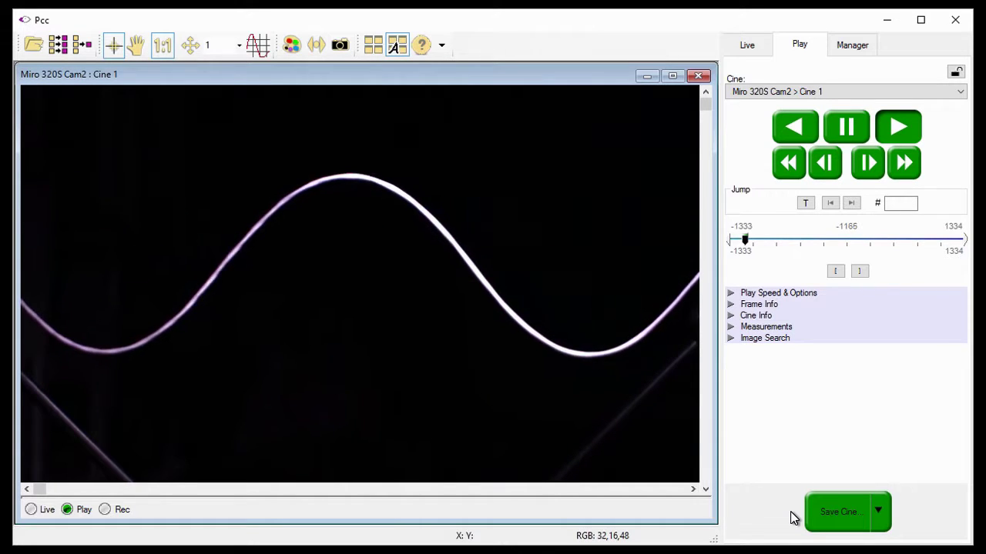
click(834, 130)
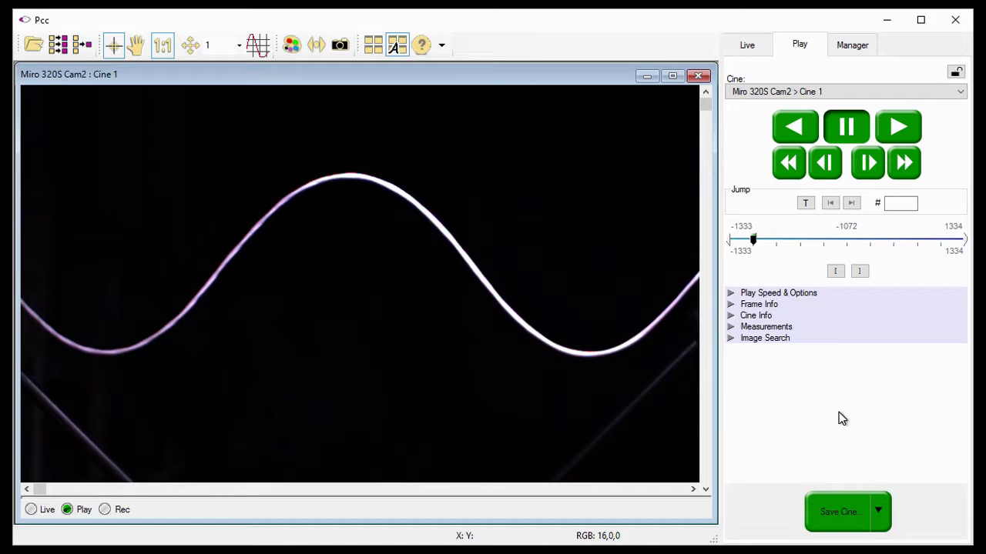
click(735, 52)
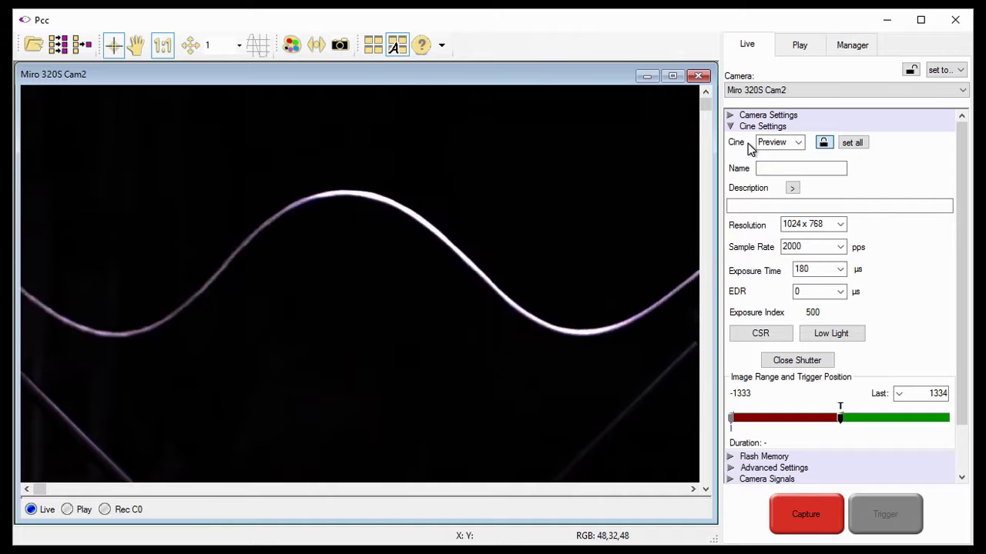
- Select stored cine 2 and delete it so the camera records into Cine 2 again
click(799, 144)
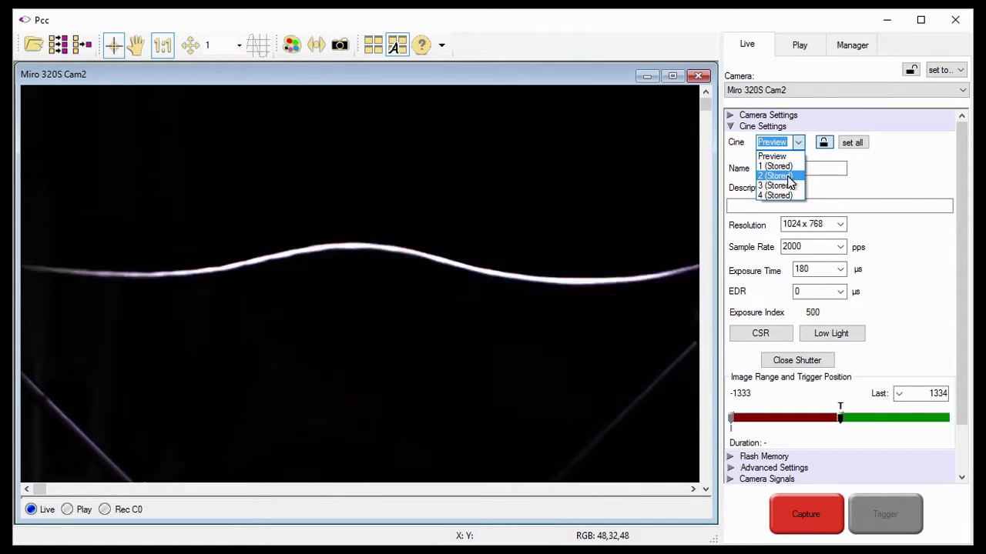
click(778, 176)
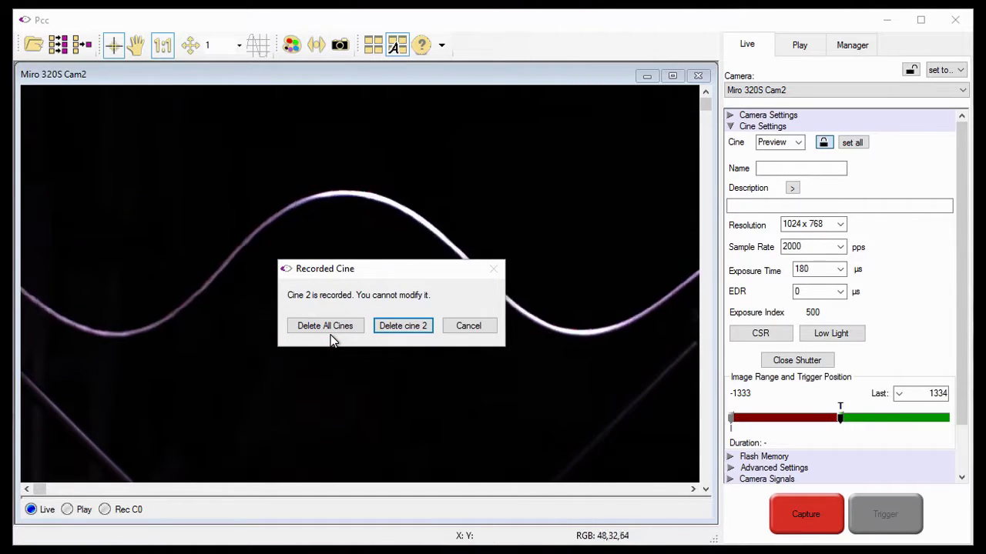
click(393, 339)
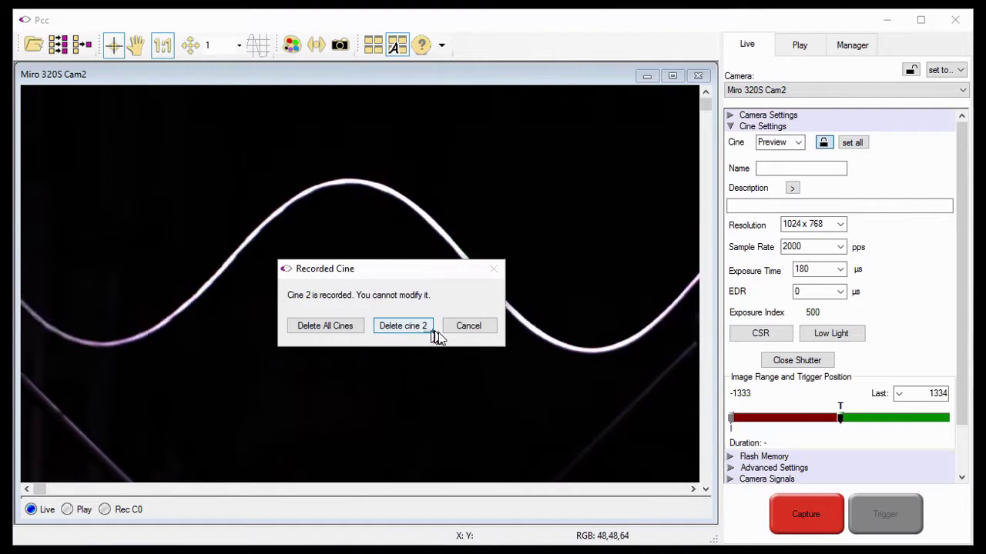
click(461, 339)
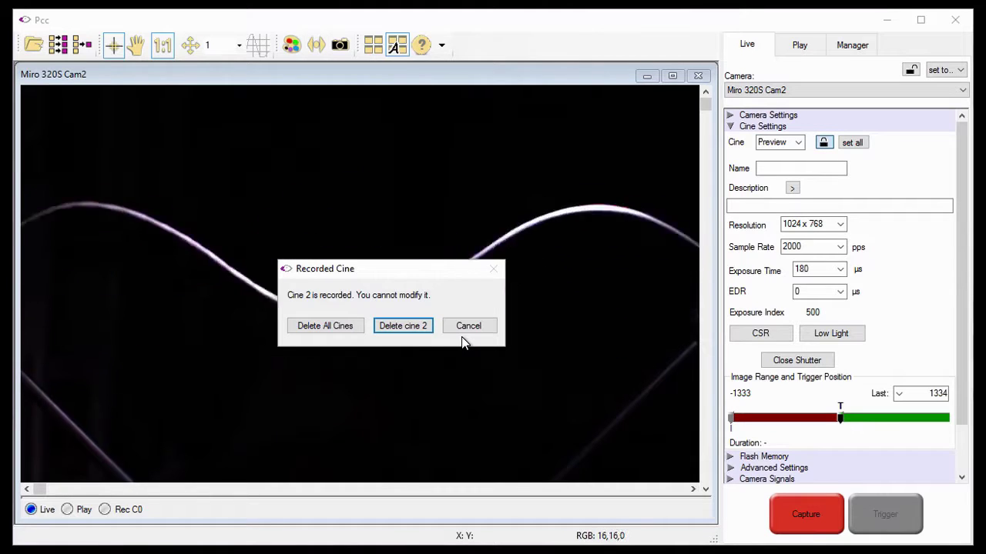
click(419, 326)
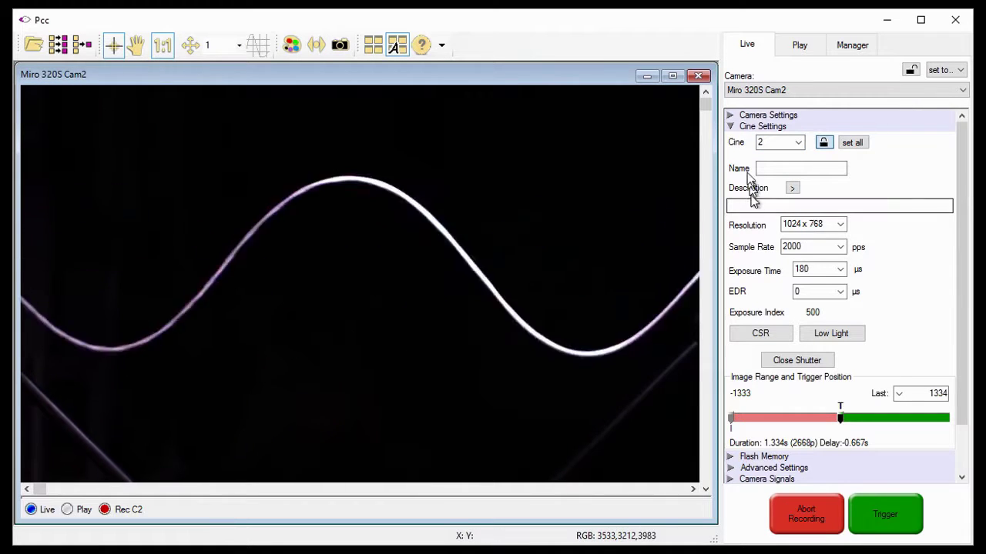
click(744, 143)
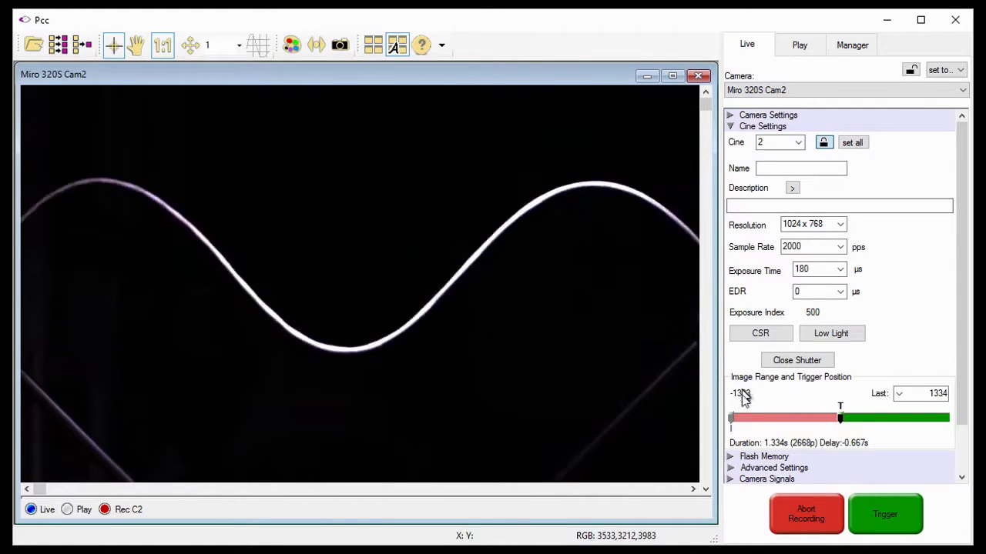
click(764, 403)
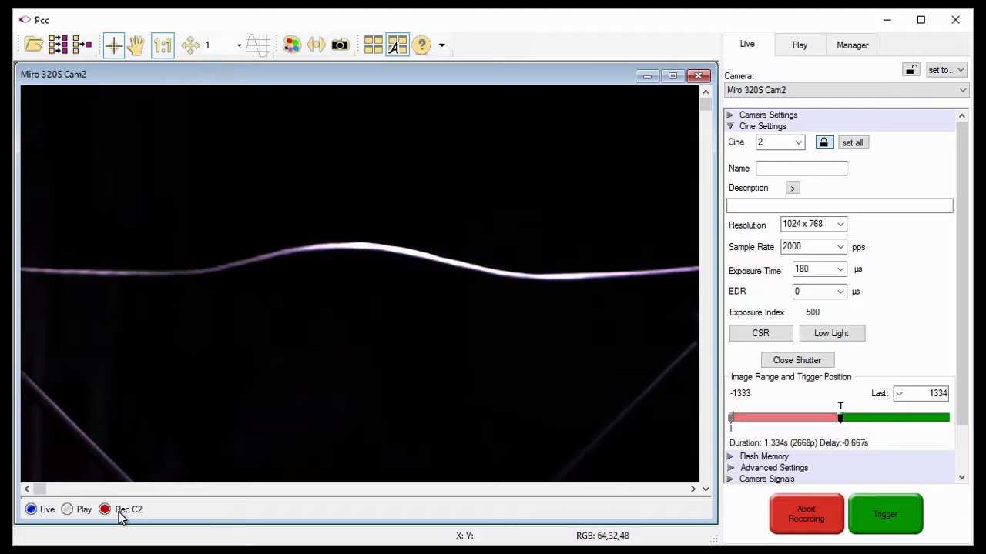
click(800, 144)
click(778, 195)
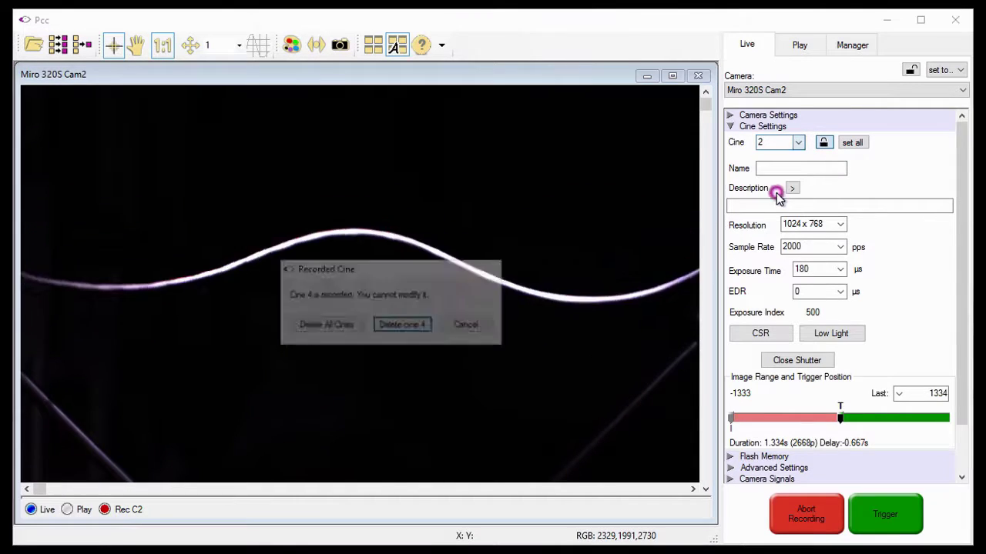
click(388, 327)
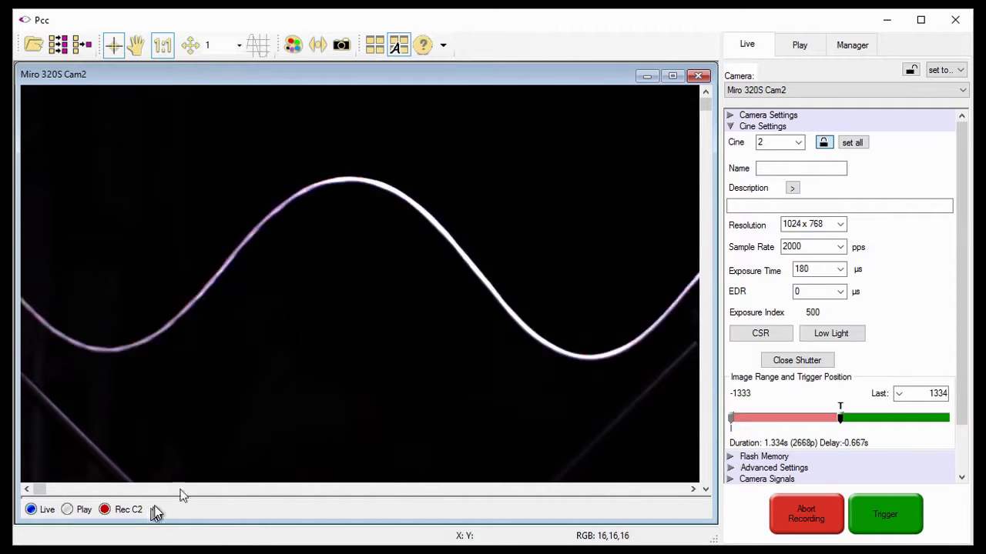
click(803, 45)
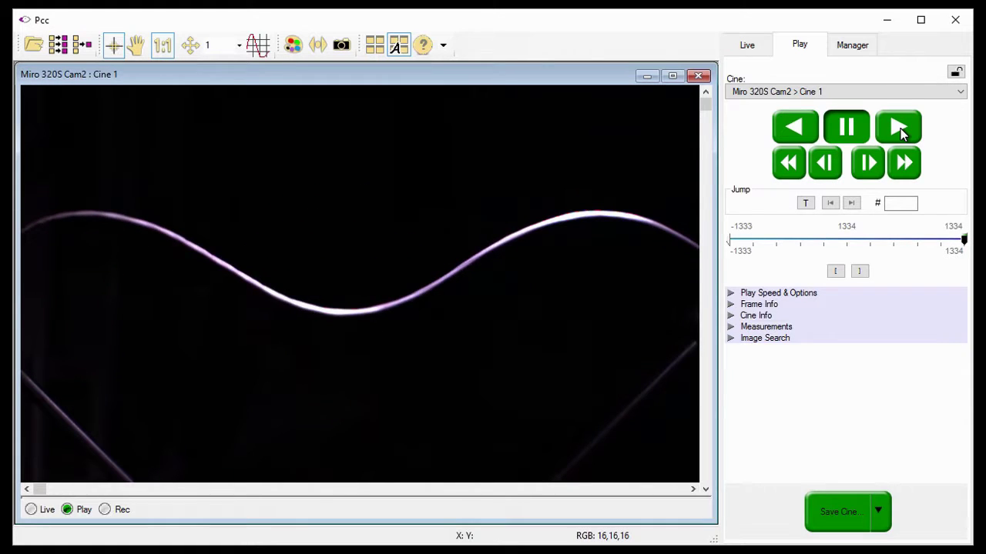
click(901, 131)
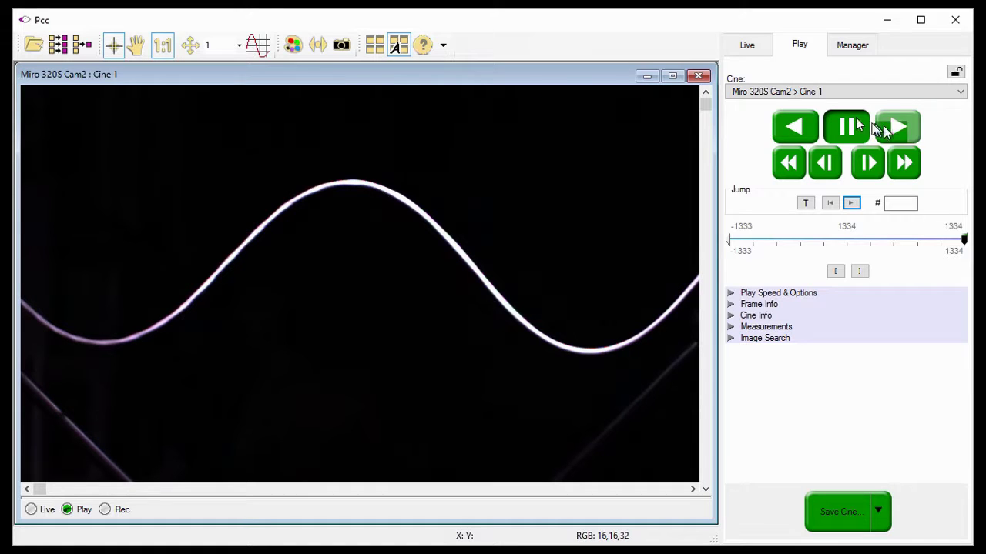
click(748, 46)
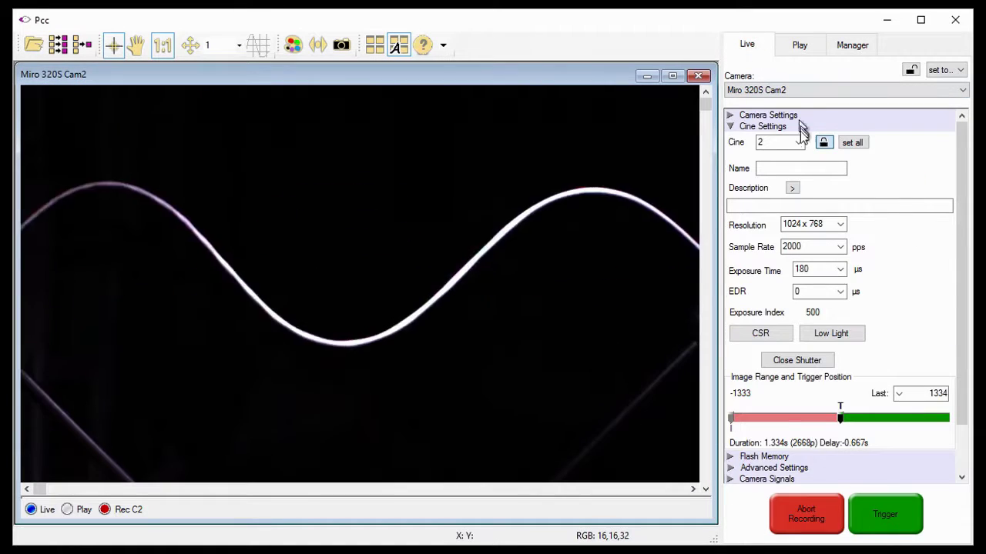
click(800, 142)
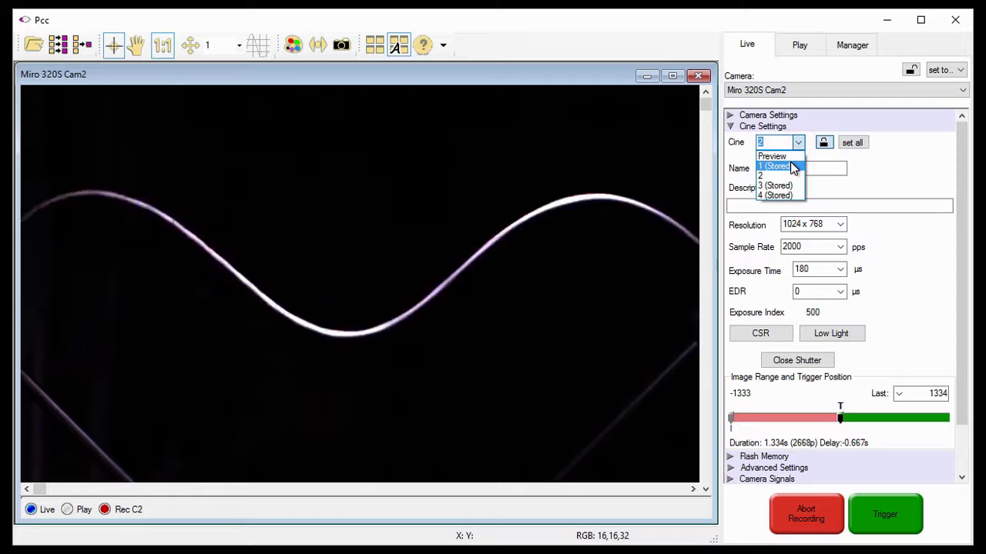
click(790, 166)
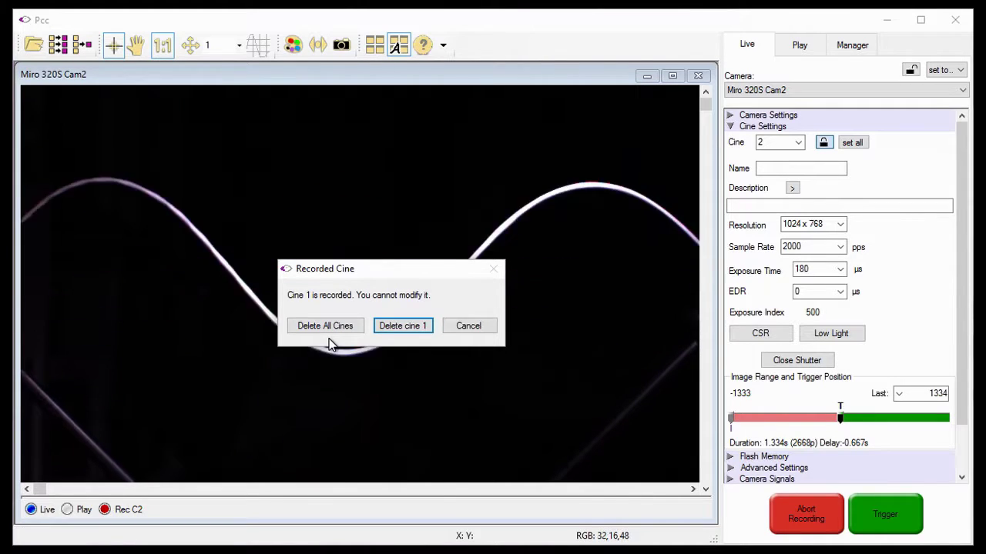
click(464, 326)
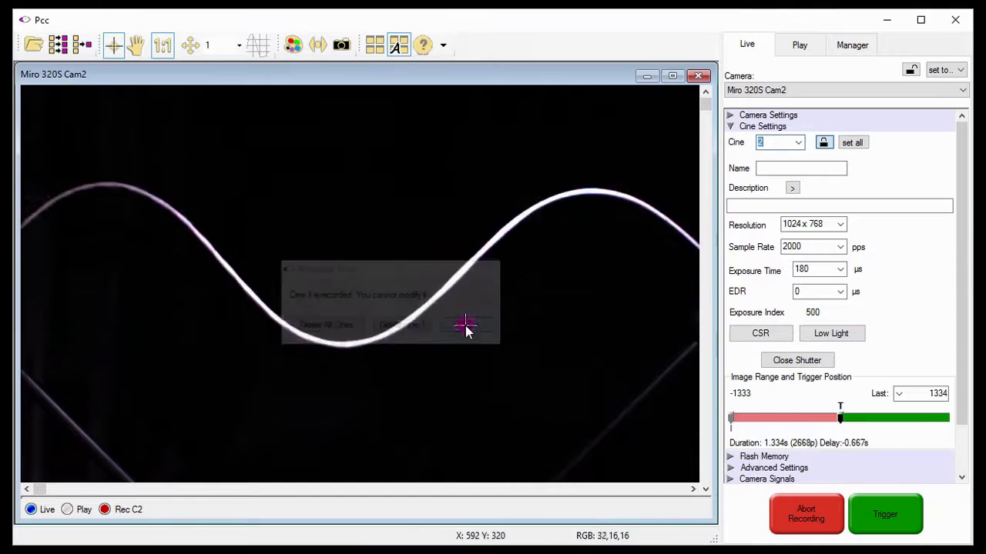
- In the Manager, run Delete All RAM Cines on Miro 320S Cam2 and confirm with OK
click(852, 44)
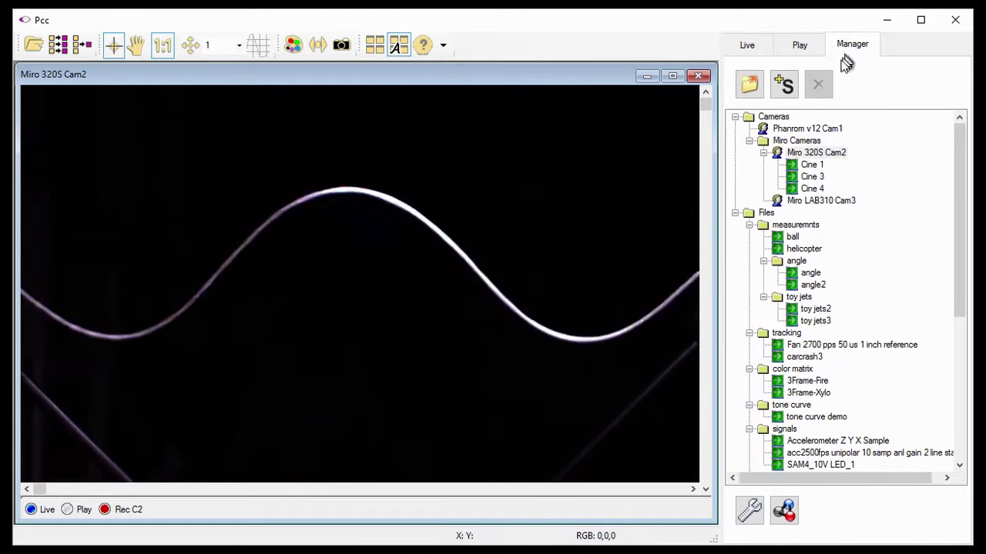
right_click(782, 154)
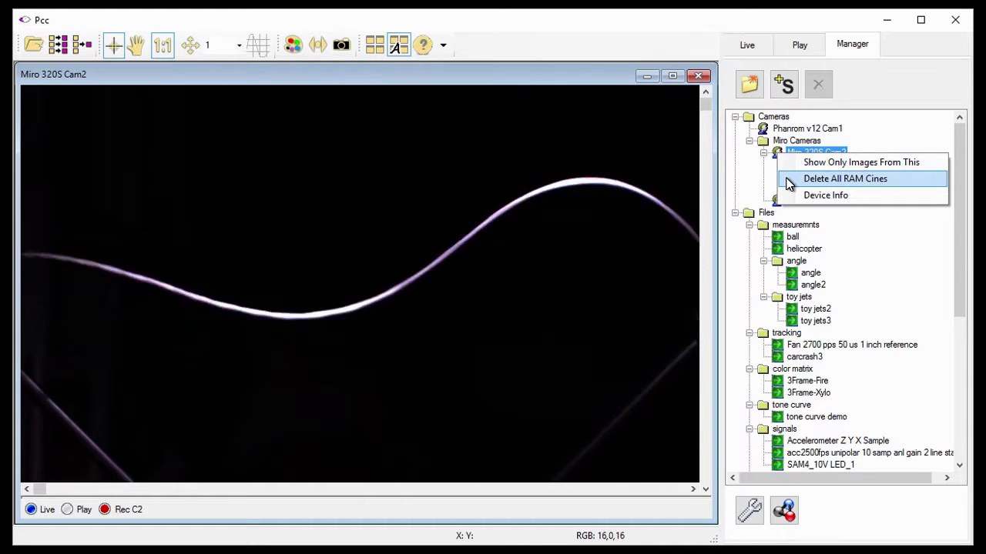
click(789, 181)
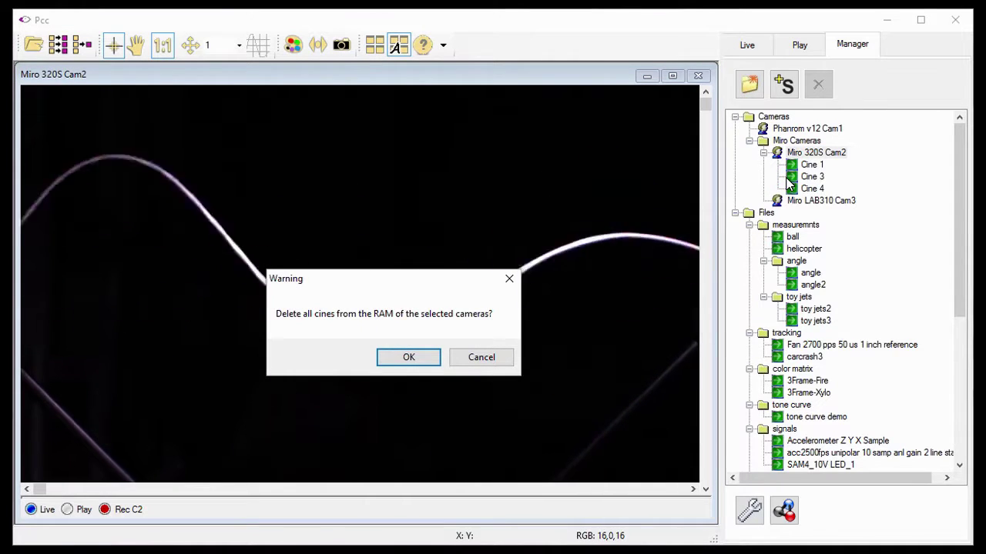
click(482, 357)
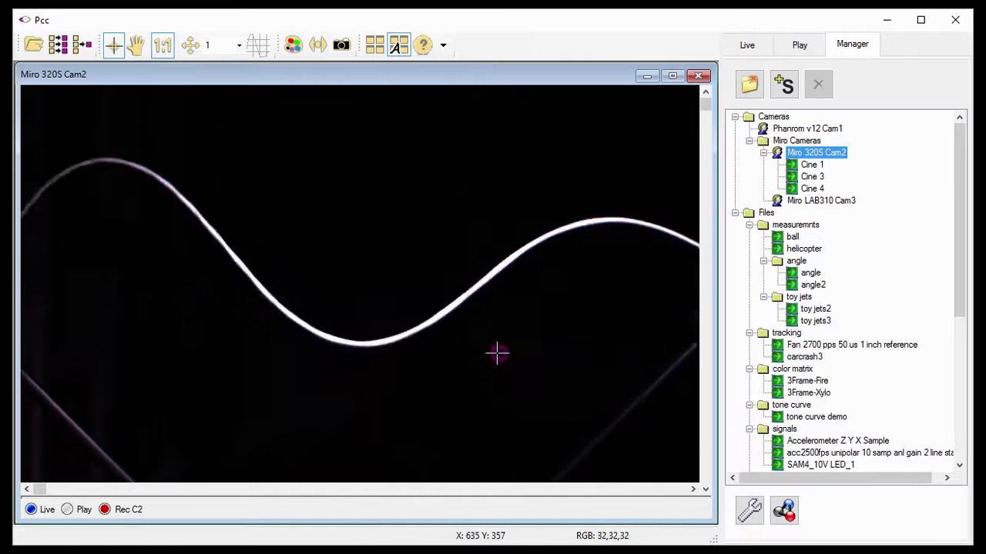
click(798, 176)
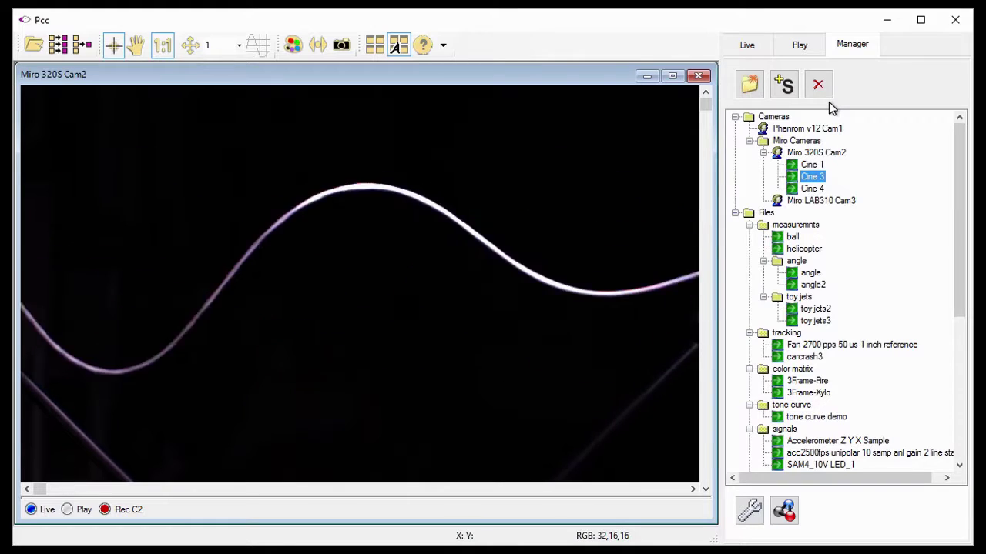
right_click(801, 157)
click(817, 182)
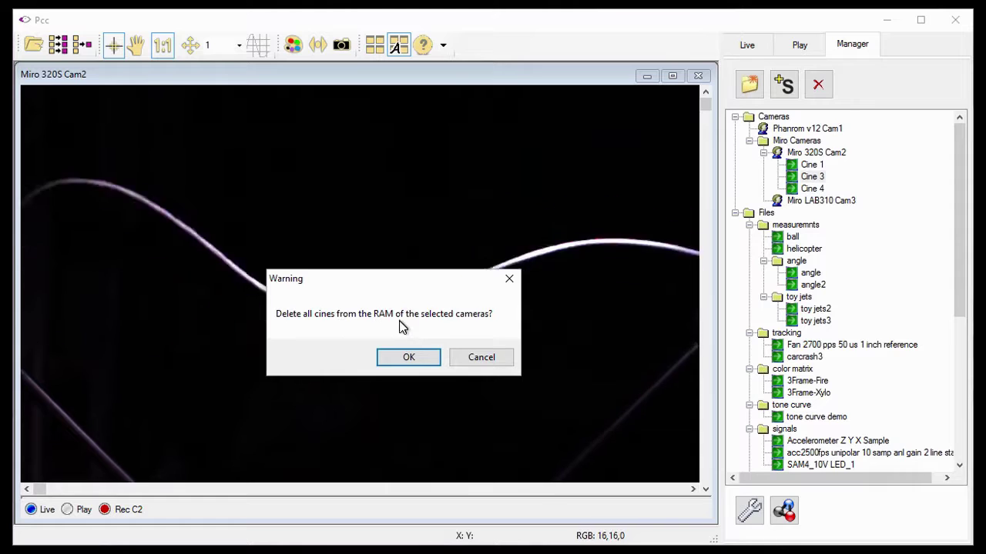
click(407, 360)
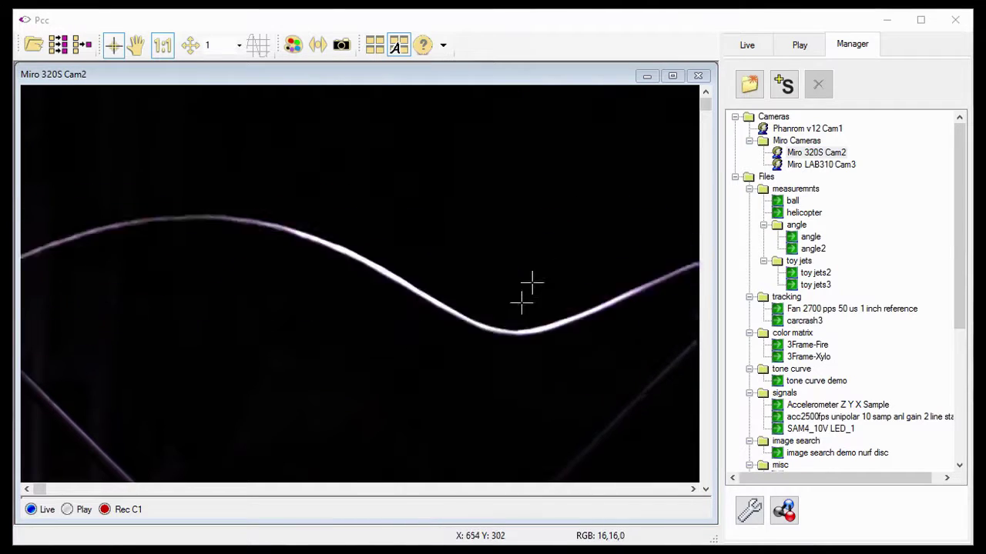
- Select Miro 320S Cam2, return to Live, and confirm cine partitions 1–4 are empty
click(762, 154)
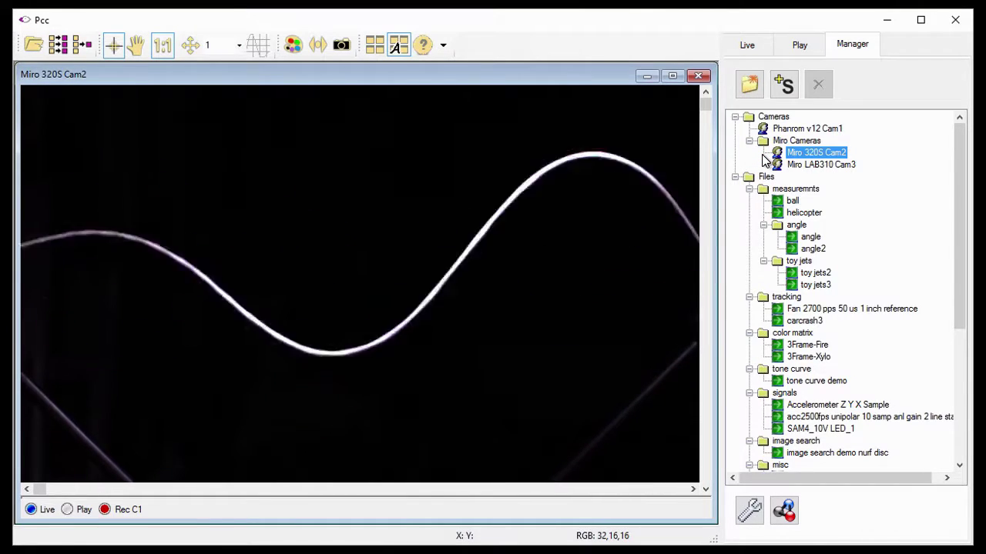
click(741, 47)
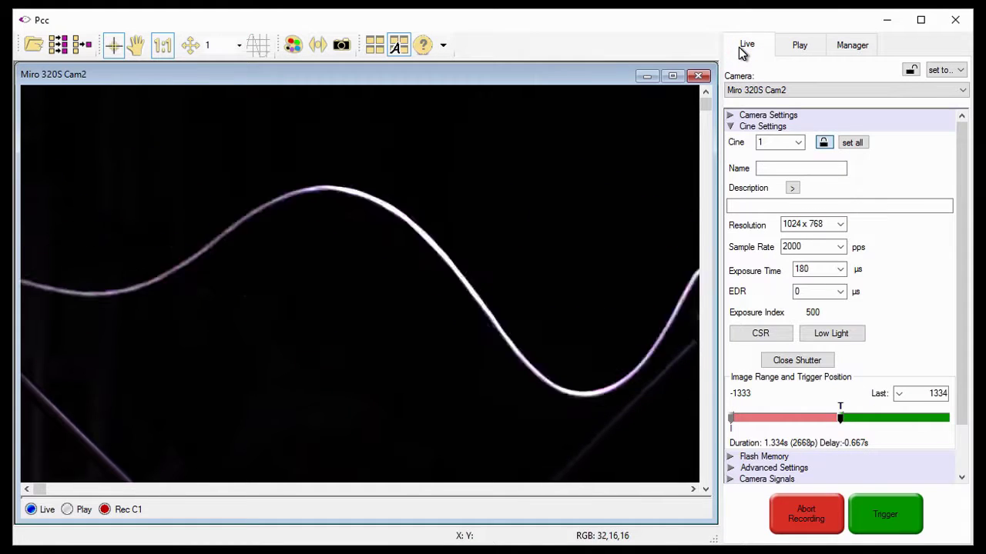
click(797, 142)
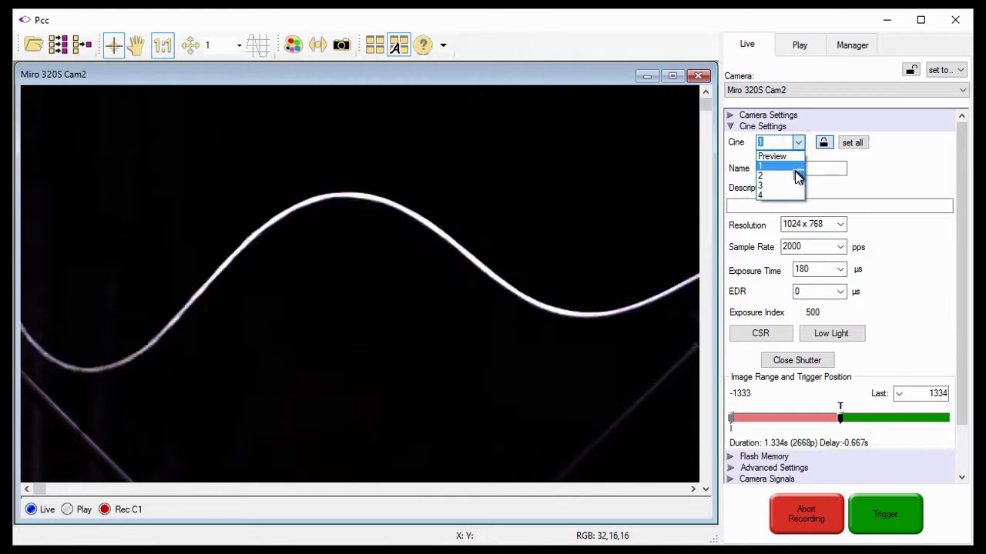